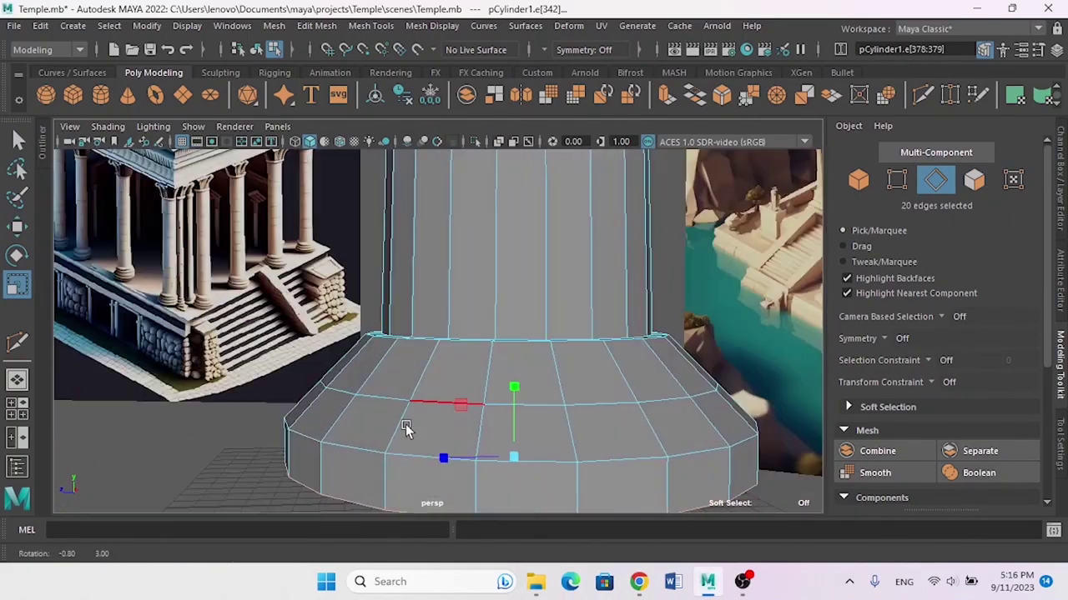
- Select the edge loops around the cylinder column base to shape its stepped base
left_click(427, 407)
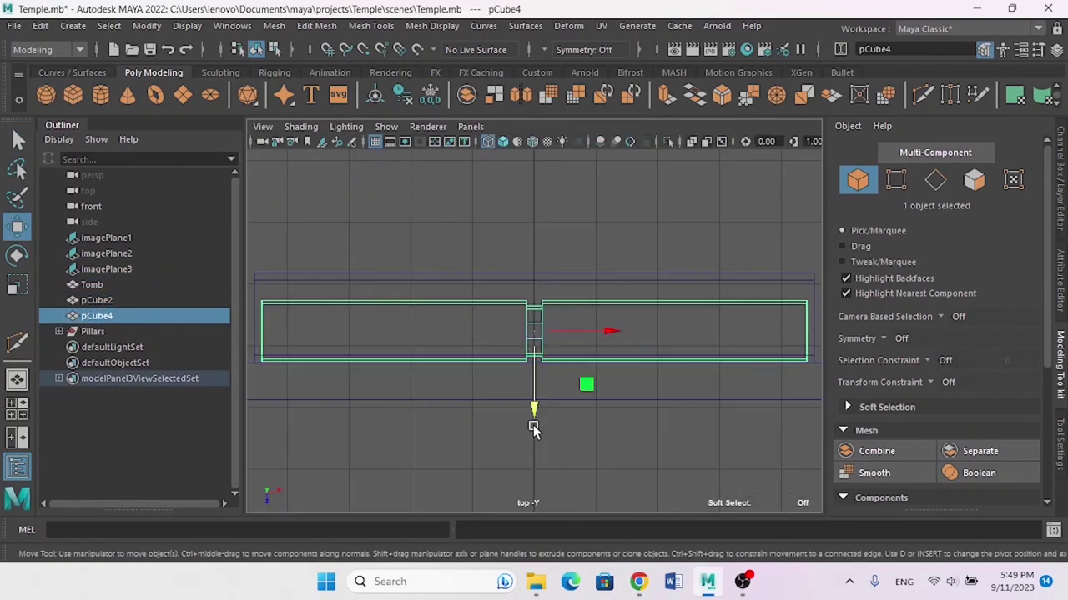
- Rename pCube4 and scale the selected pediment vertices in the front view
double_click(100, 317)
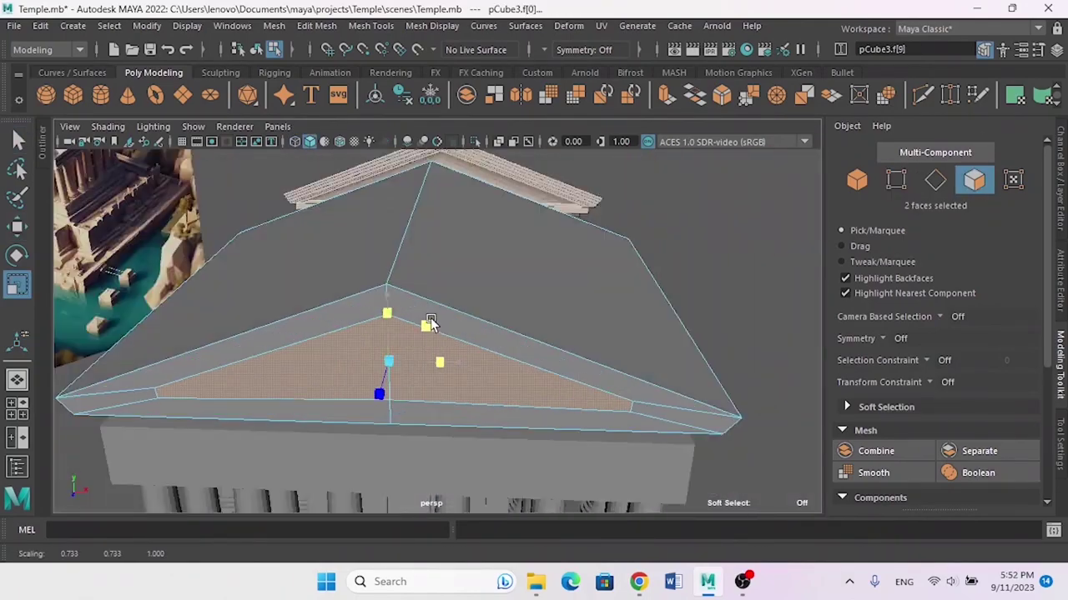
scroll(439, 332, "up", 2)
key("q")
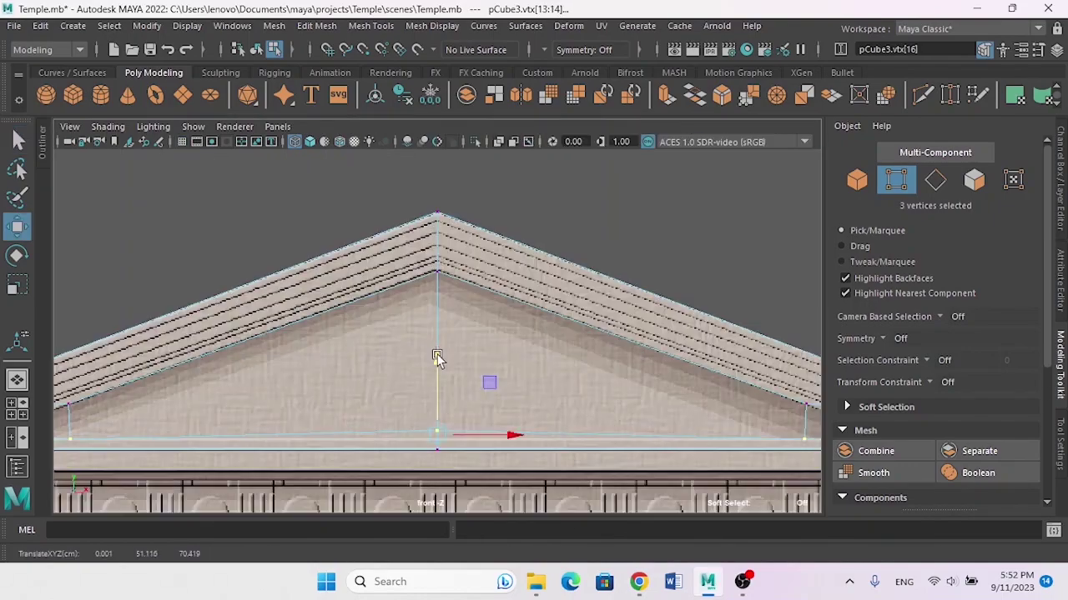
key("r")
scroll(495, 414, "down", 2)
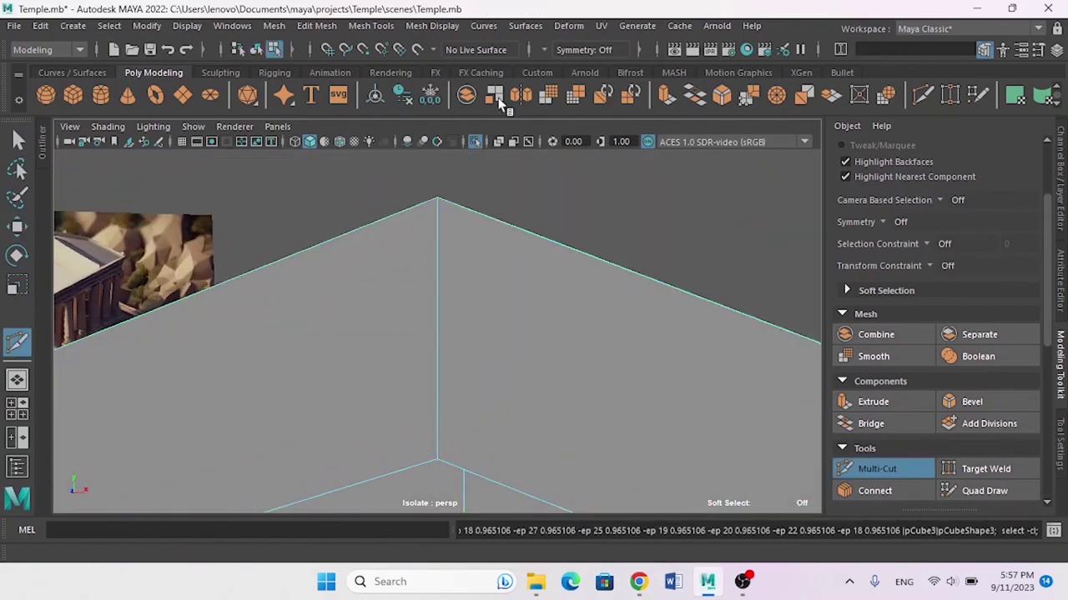
- Insert edge loops along the gable roof slopes
double_click(498, 100)
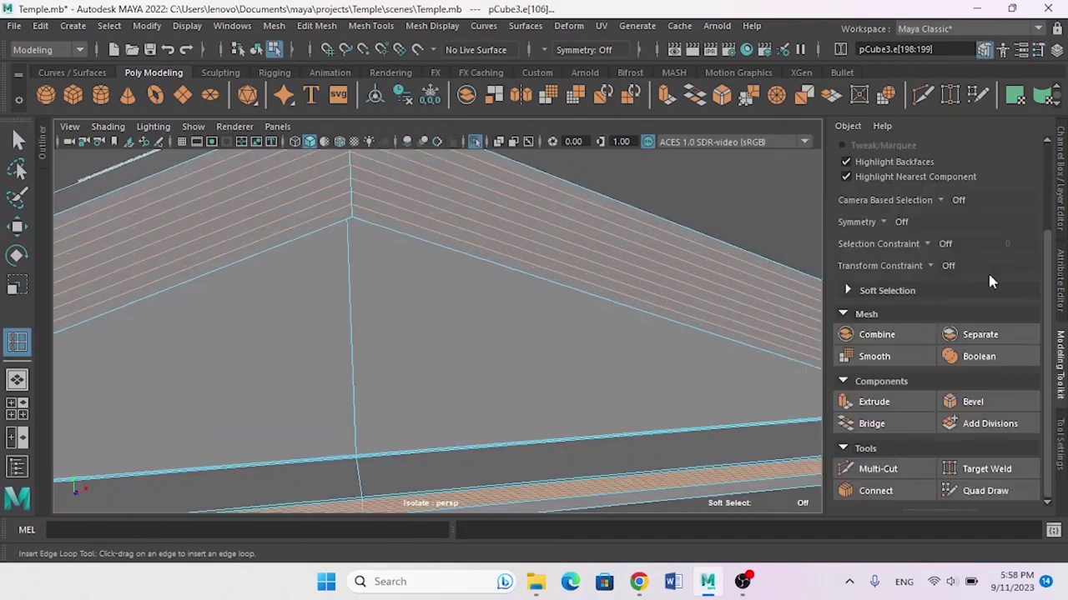
mouse_move(392, 294)
left_mouse_down("alt")
mouse_move(490, 355)
mouse_move(323, 384)
mouse_move(194, 287)
left_mouse_up("alt")
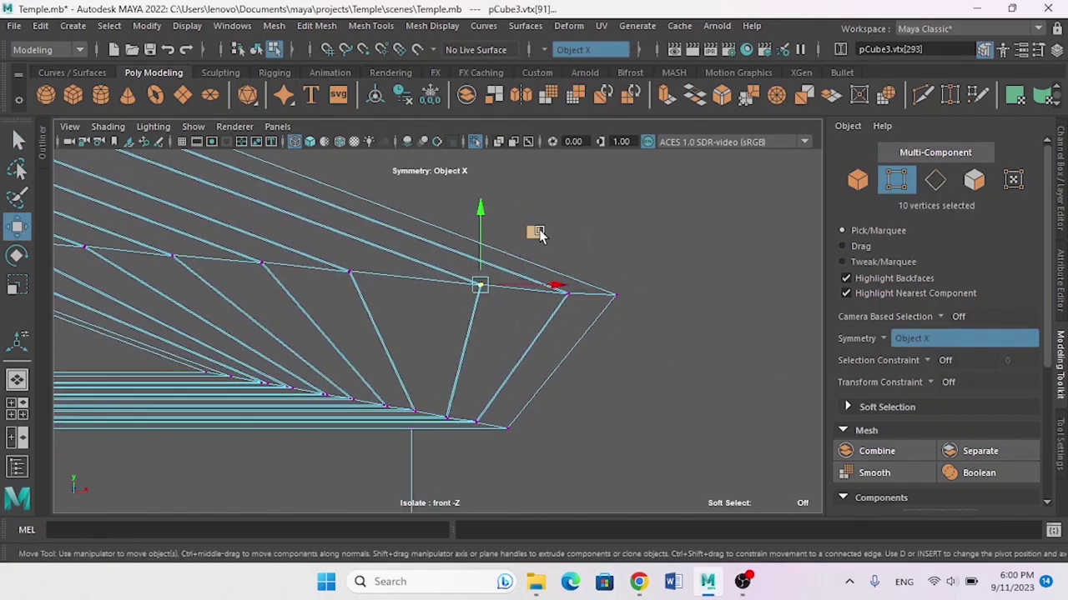
scroll(376, 240, "up", 3)
scroll(576, 250, "up", 2)
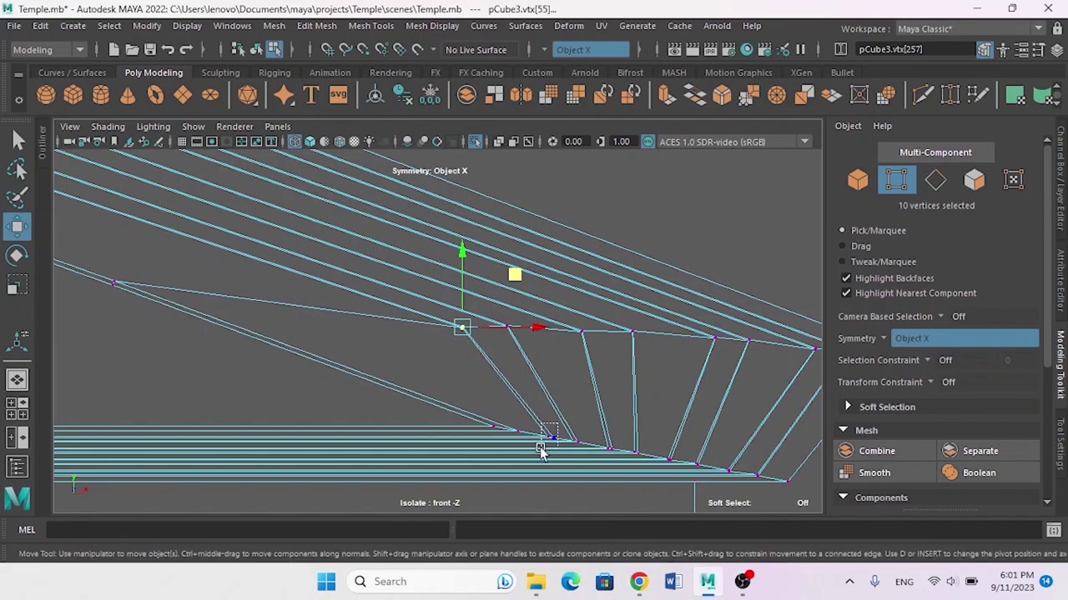
- Rotate the vertices at the right end of the eave in a single front view
key("space")
key("space")
key("q")
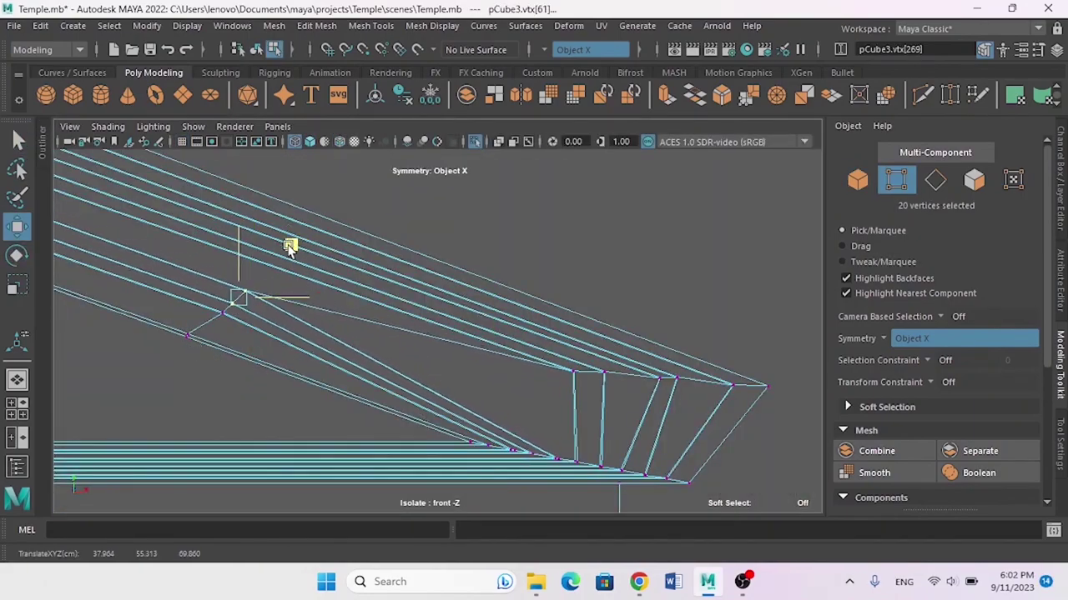
key("e")
left_click_drag(649, 359, 690, 409)
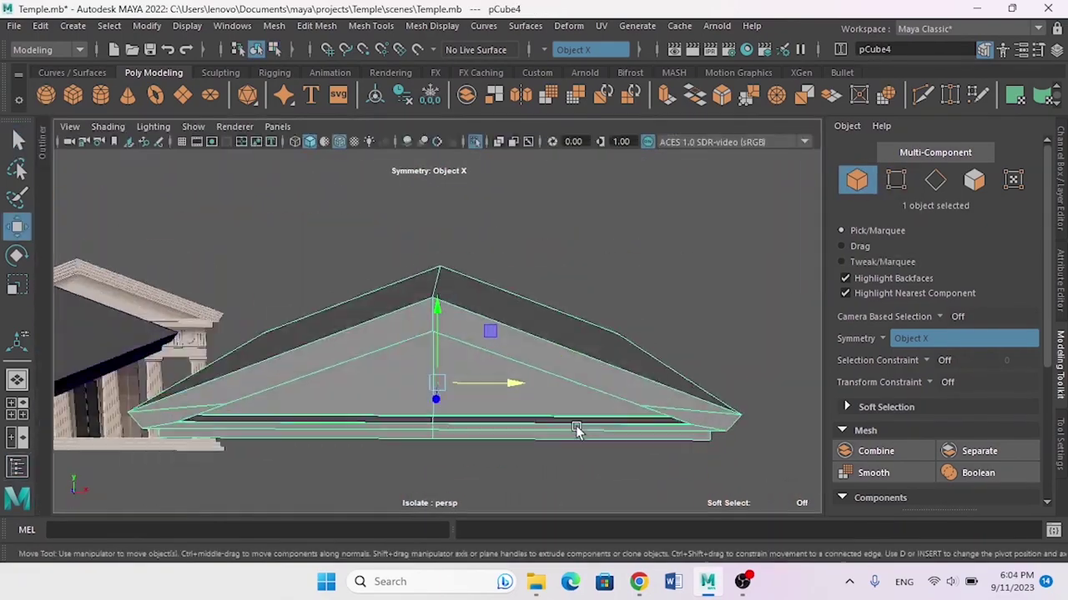
- Widen the pediment's base vertices and adjust its peak vertices to fit the reference
left_click_drag(572, 133, 286, 328, "alt")
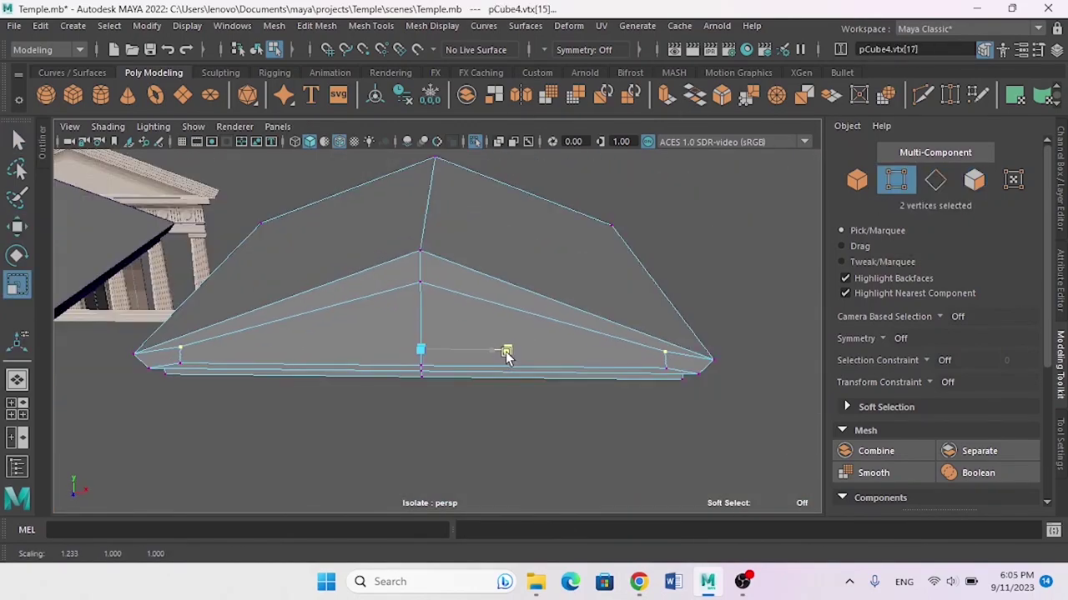
left_click_drag(494, 346, 444, 392, "alt")
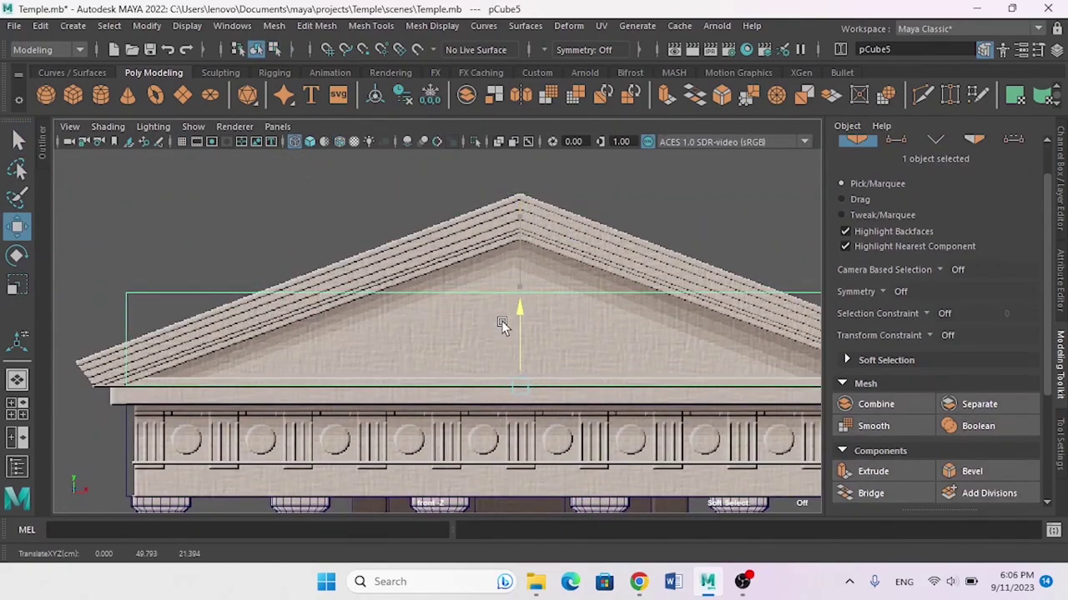
key("F8")
left_click_drag(903, 180, 369, 307)
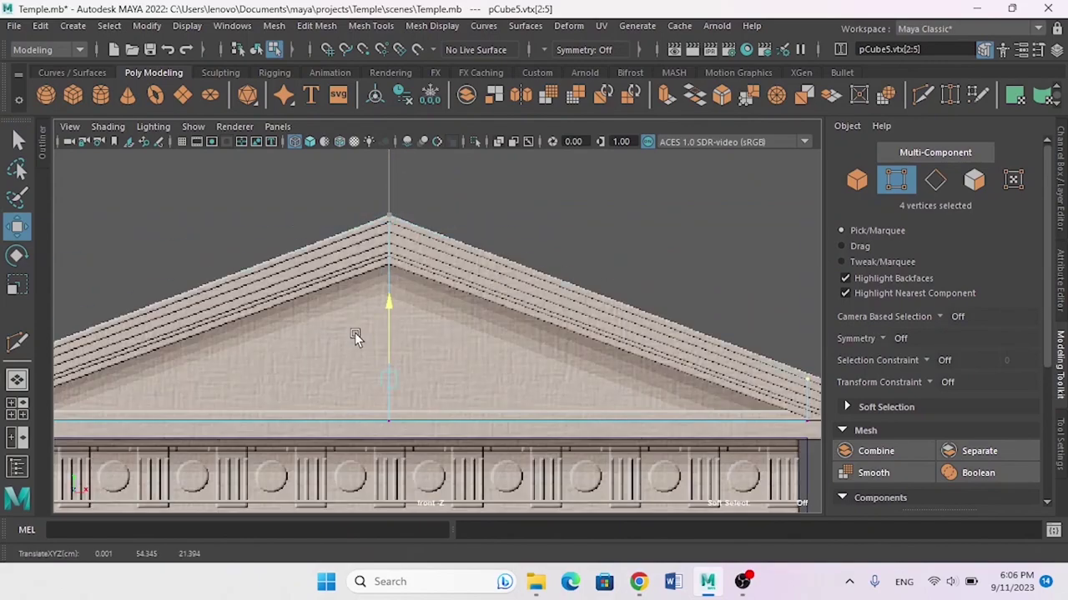
scroll(369, 307, "down", 2)
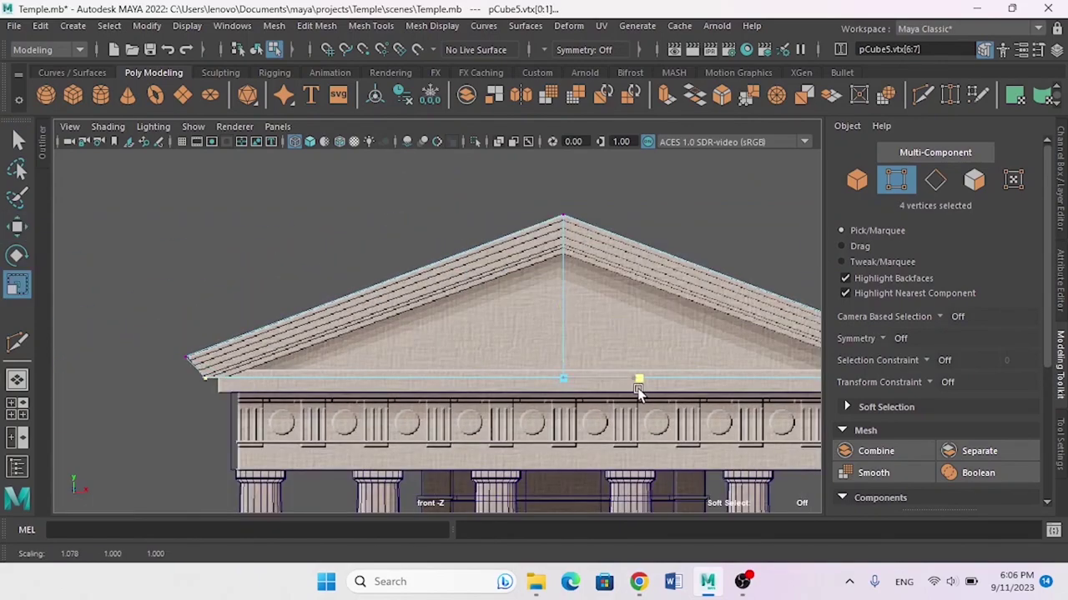
scroll(627, 326, "down", 2)
key("F8")
key("q")
scroll(732, 277, "up", 2)
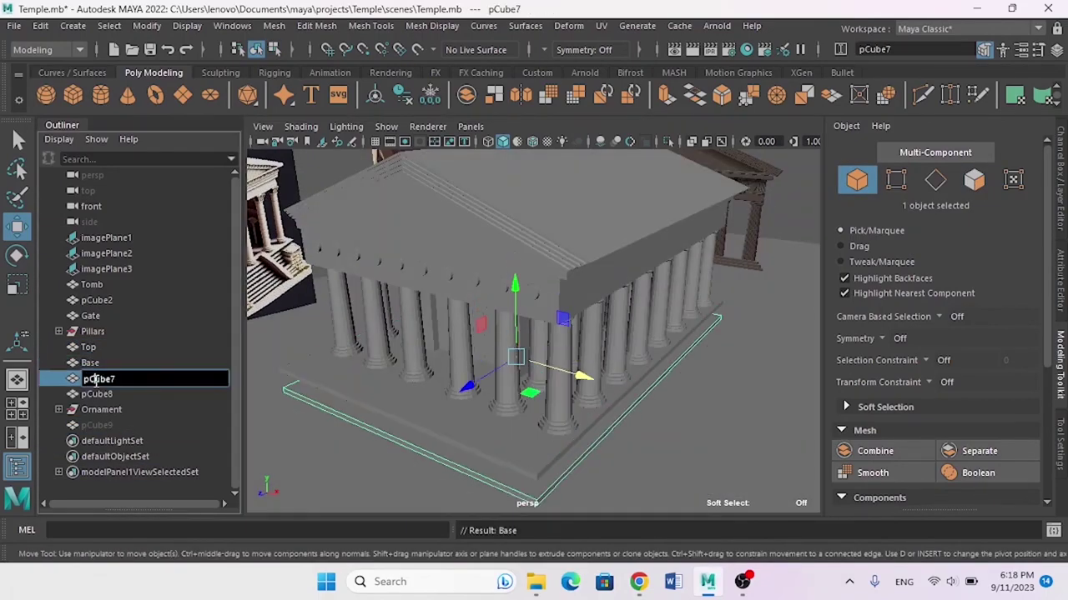
- Orbit to a lower front angle of the temple's frieze
left_click_drag(533, 367, 582, 398, "alt")
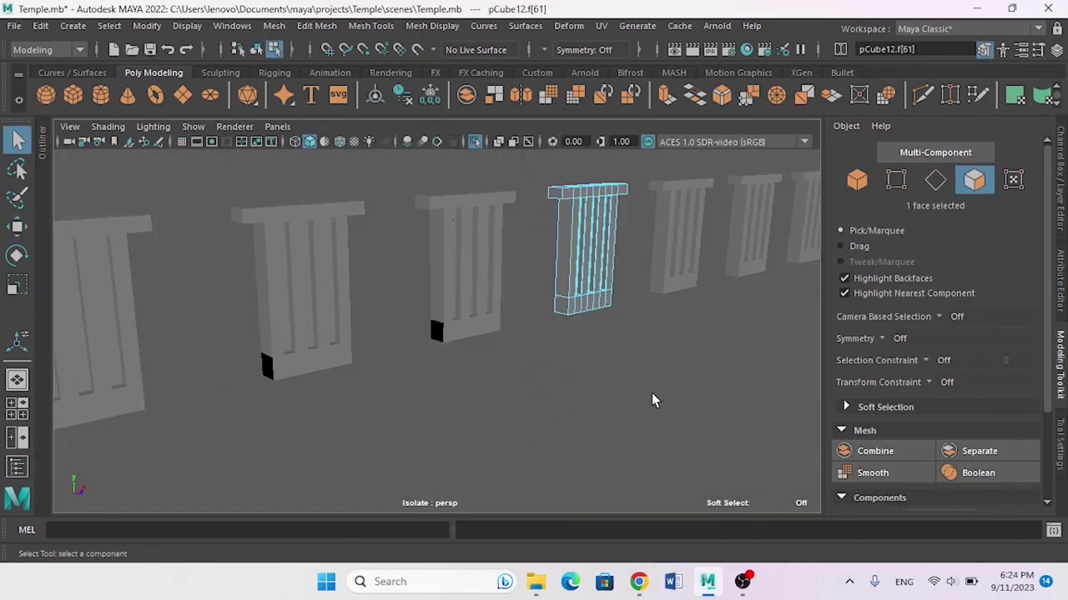
- Bridge the open border edges beneath the pCube21 triglyph blocks with 0 divisions
left_click(684, 302)
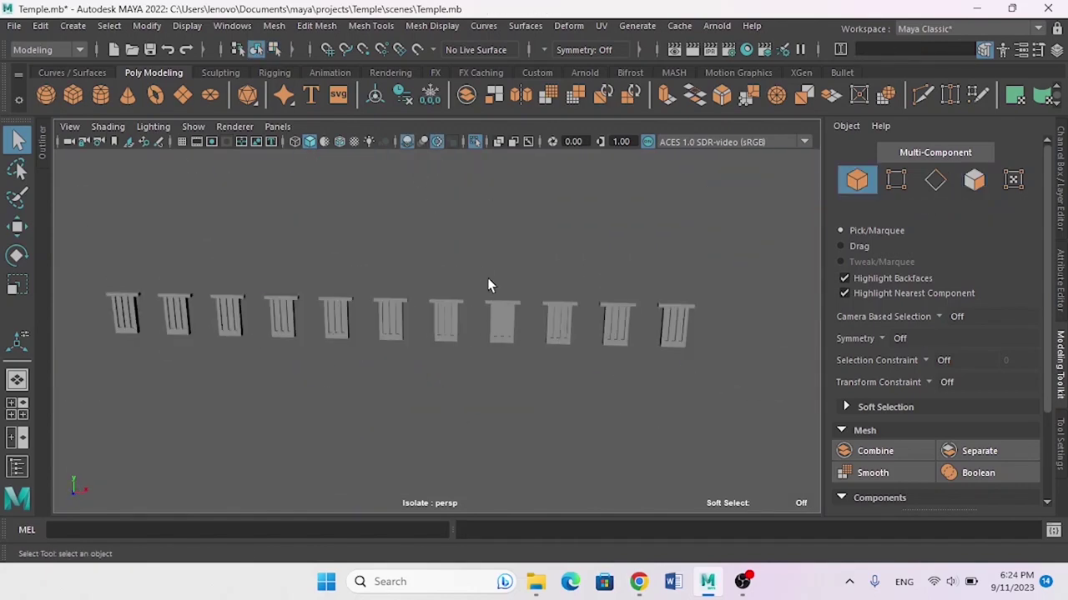
left_click(921, 189)
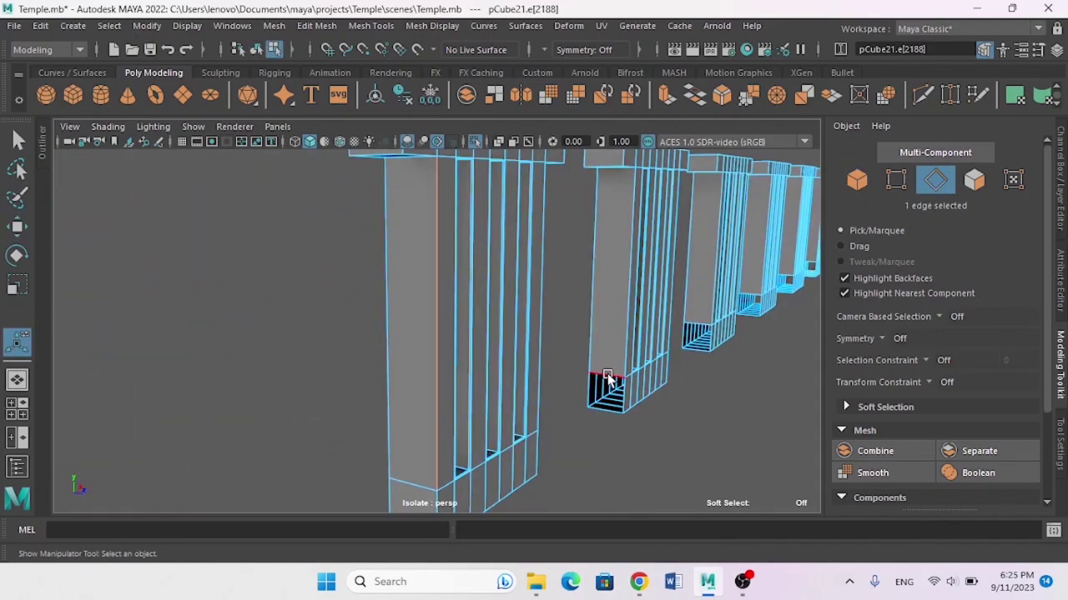
left_click_drag(584, 351, 492, 361, "alt")
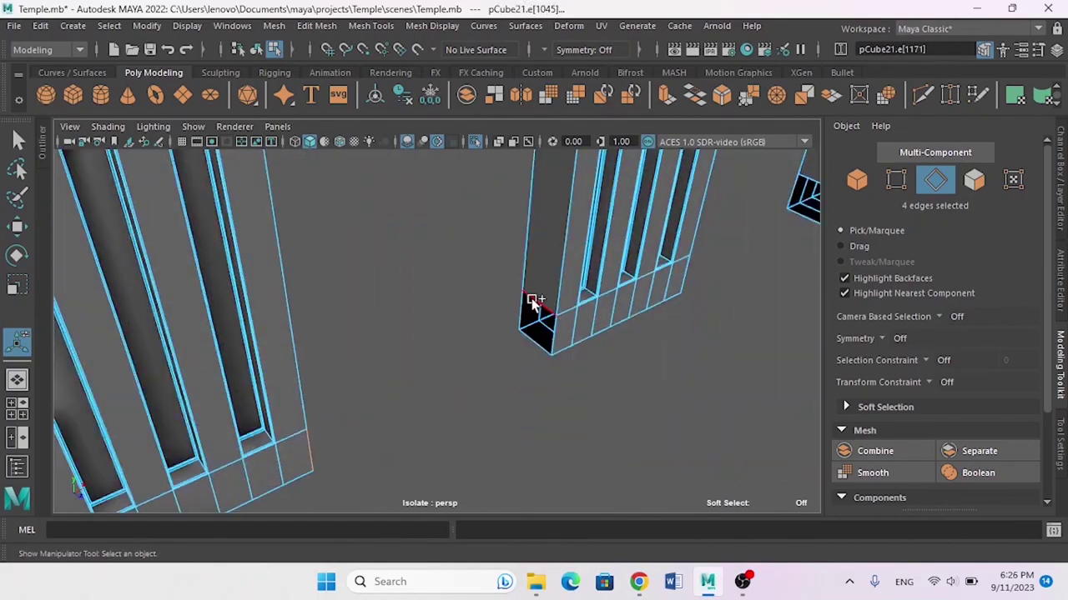
key("q")
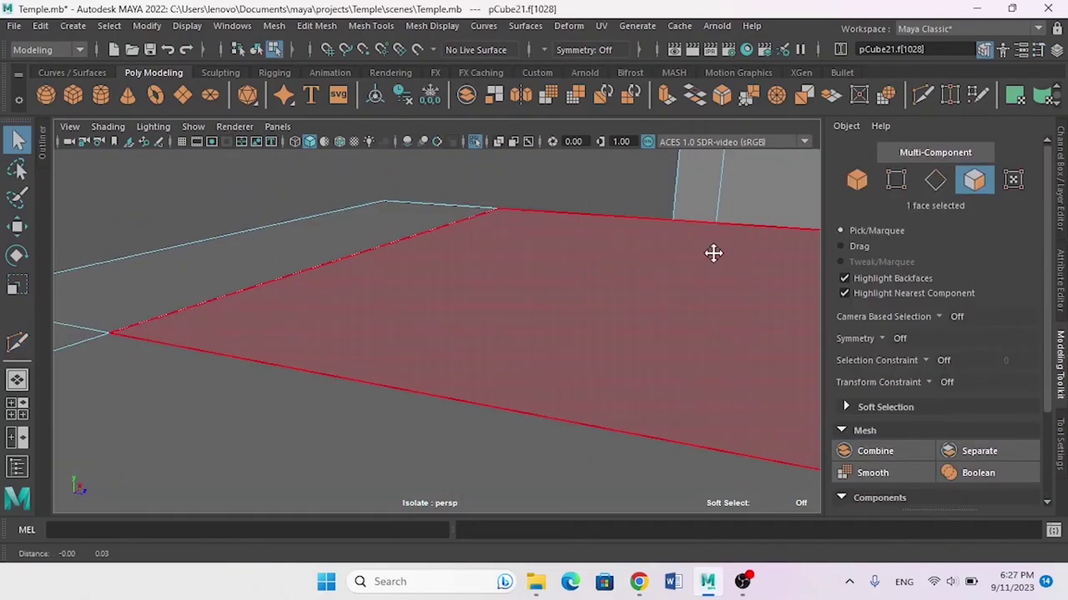
left_click(650, 256)
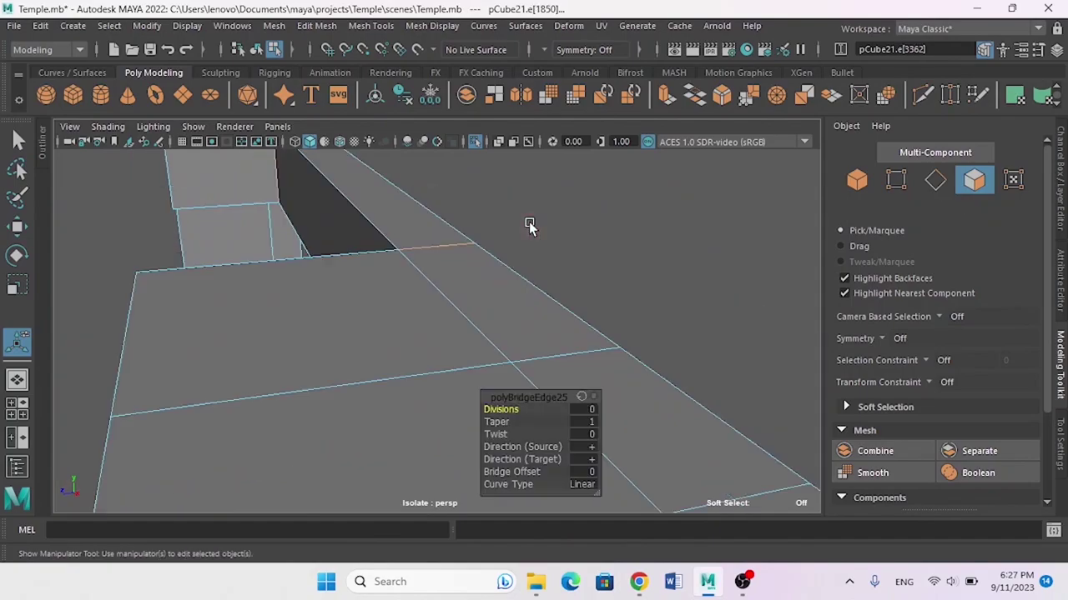
left_click_drag(526, 226, 331, 352, "alt")
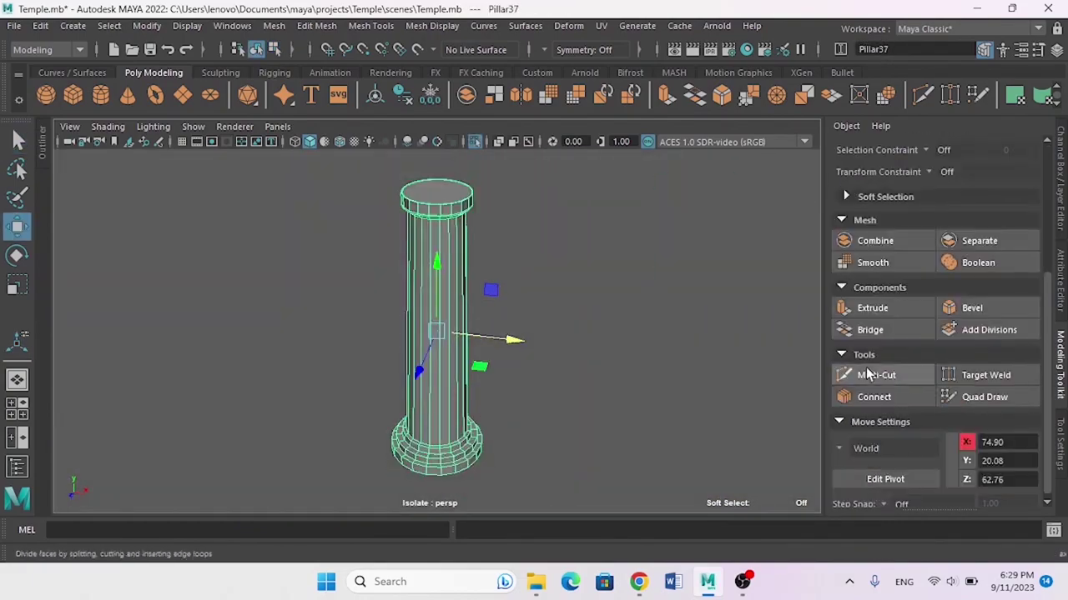
- Cut a new edge loop near the pillar top and show the polygon count
left_click(867, 375)
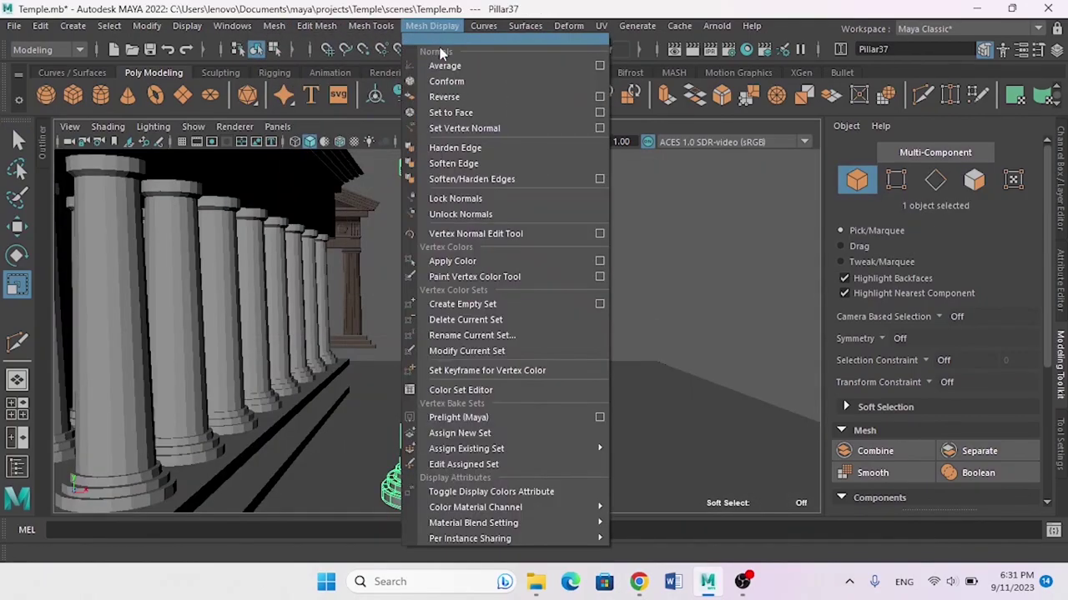
left_click(477, 299)
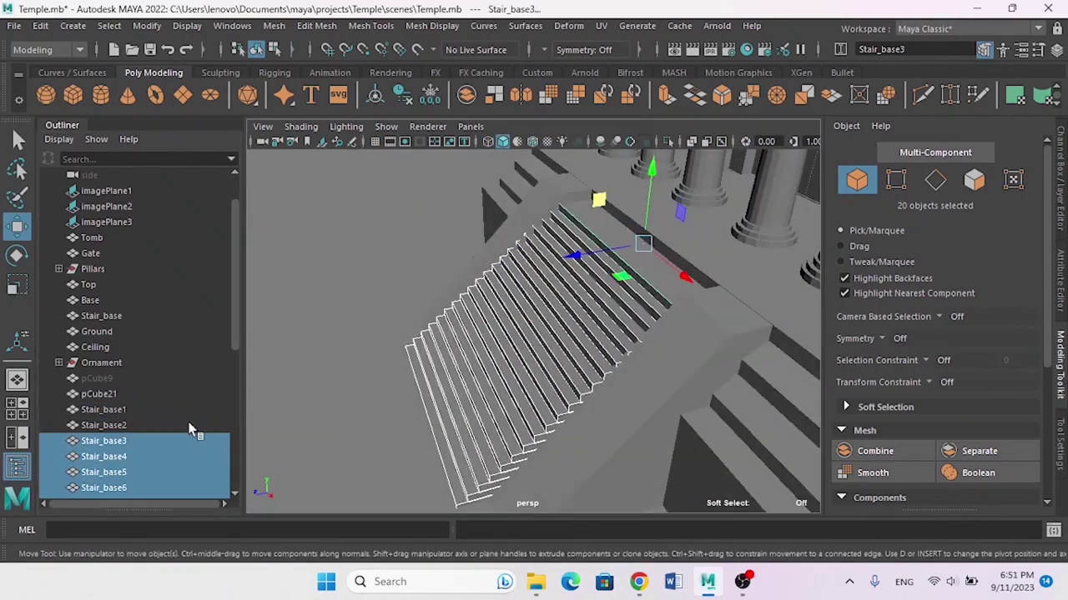
- Split the viewport into the four-view camera layout to check the staircase
key("space")
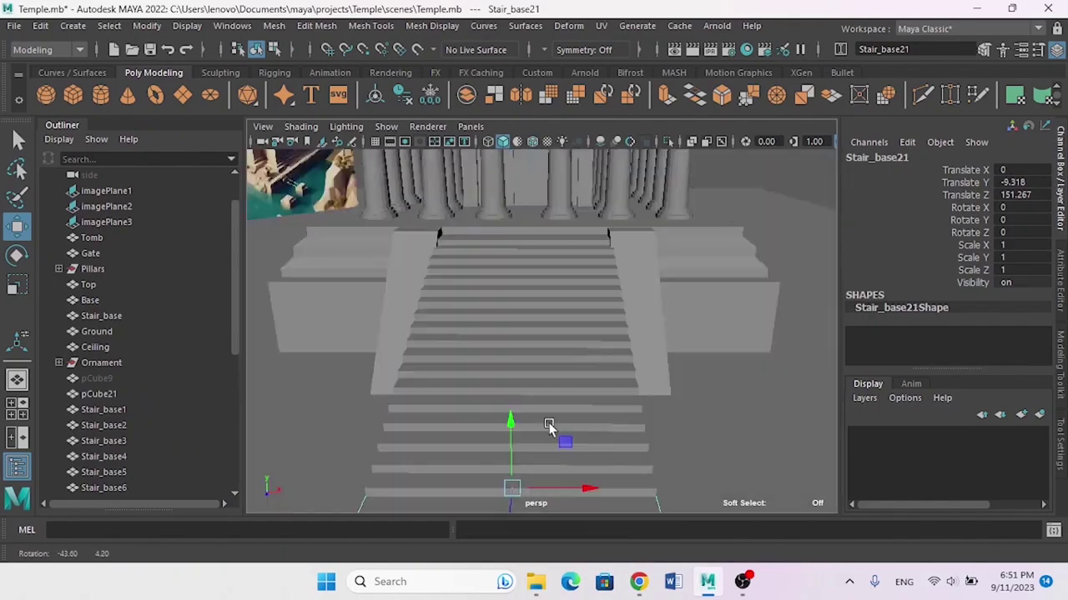
- Group the stair pieces as Stairs, scale the group, then select Ground
key("ctrl+g")
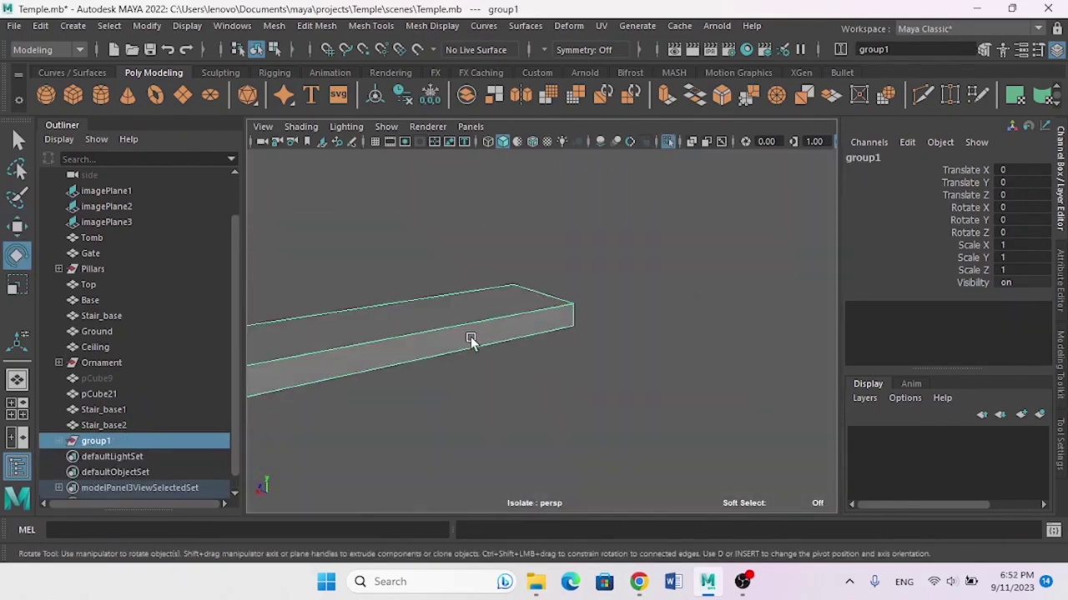
key("r")
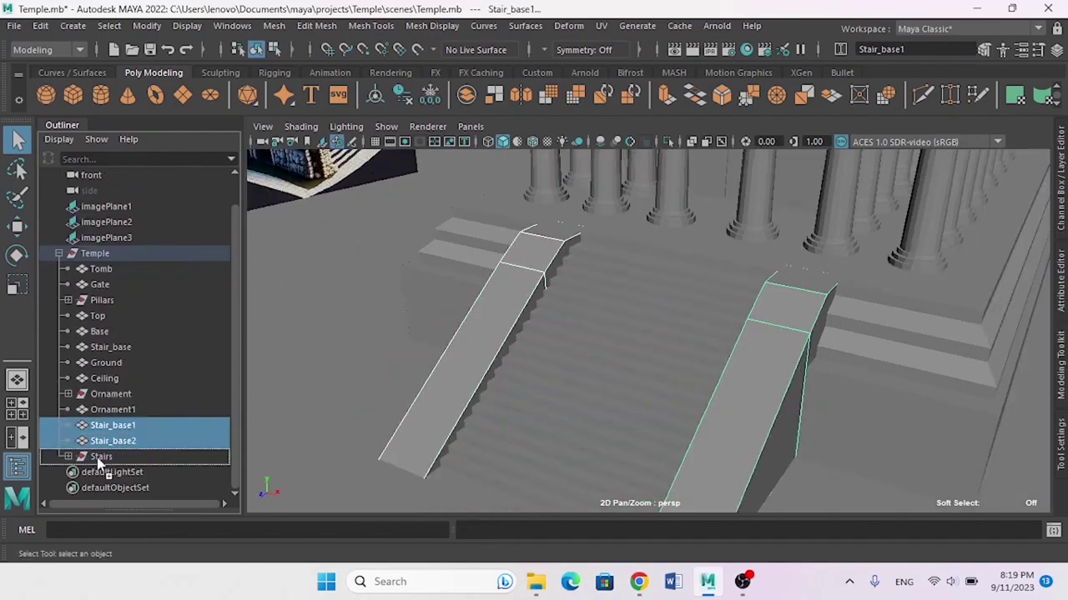
left_click(100, 394)
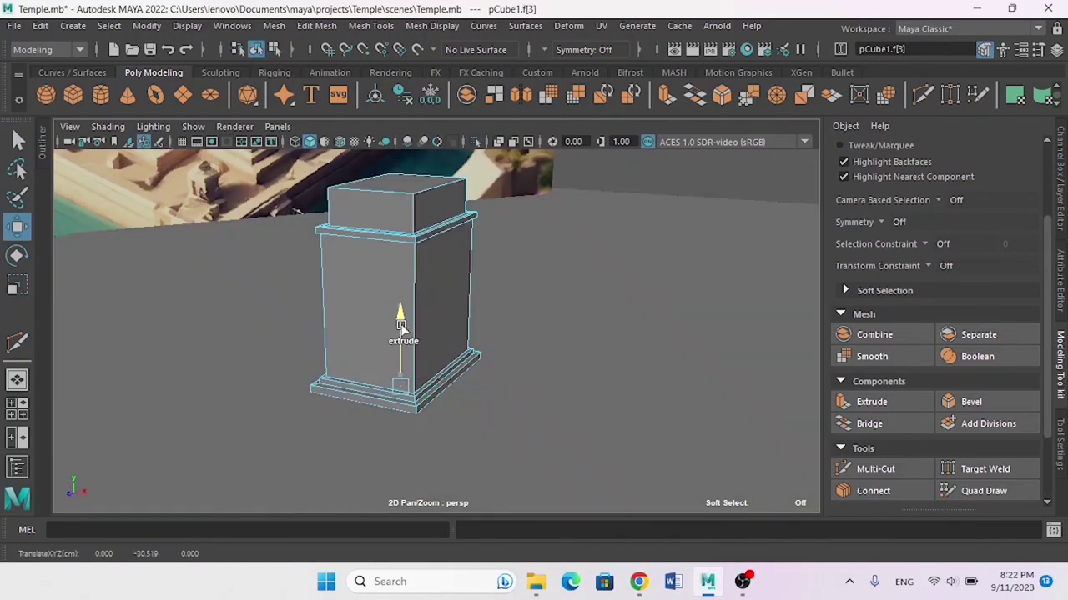
- Raise the pedestal's extruded top face upward
right_click_drag(445, 163, 446, 367)
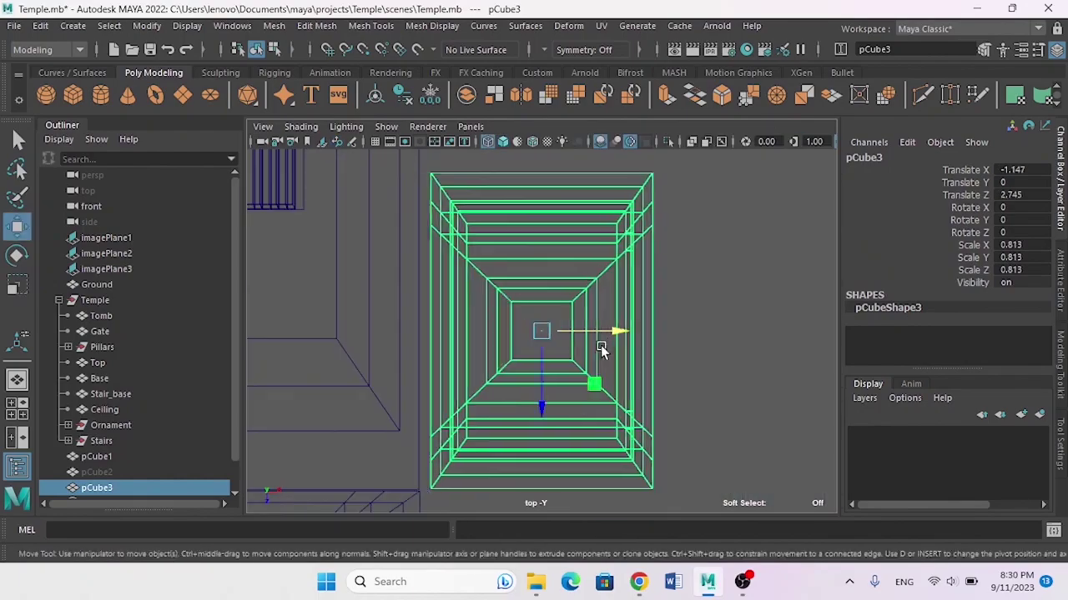
- Select the pedestal copies and grouped Ground_Pillar rows, then add a Platonic Solid for a rock
scroll(551, 290, "down", 5)
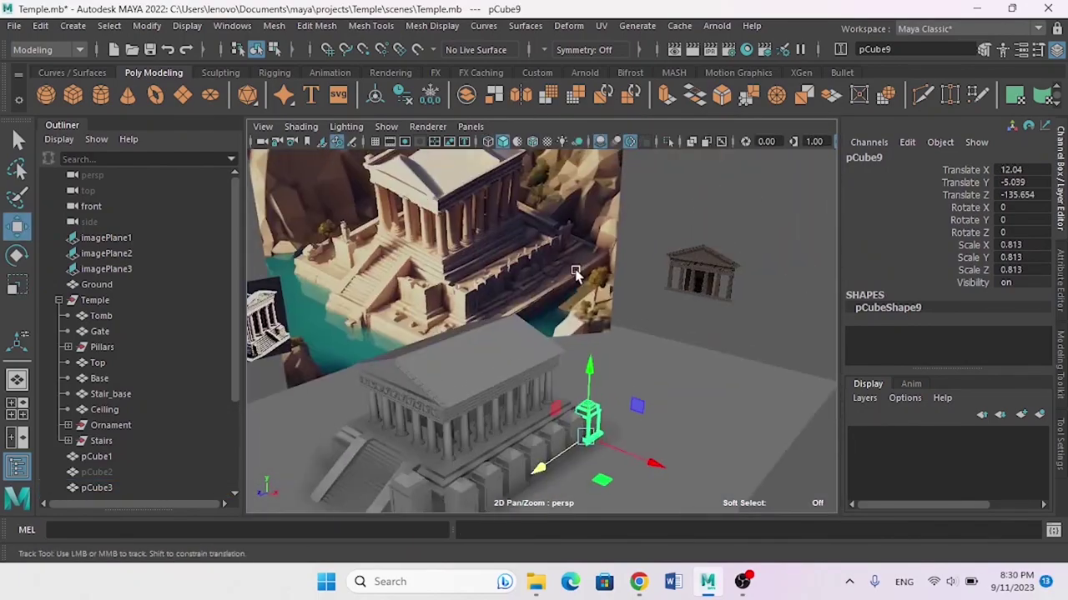
left_click(96, 472)
mouse_move(131, 448)
left_mouse_down("alt")
mouse_move(551, 345)
mouse_move(784, 200)
left_mouse_up("alt")
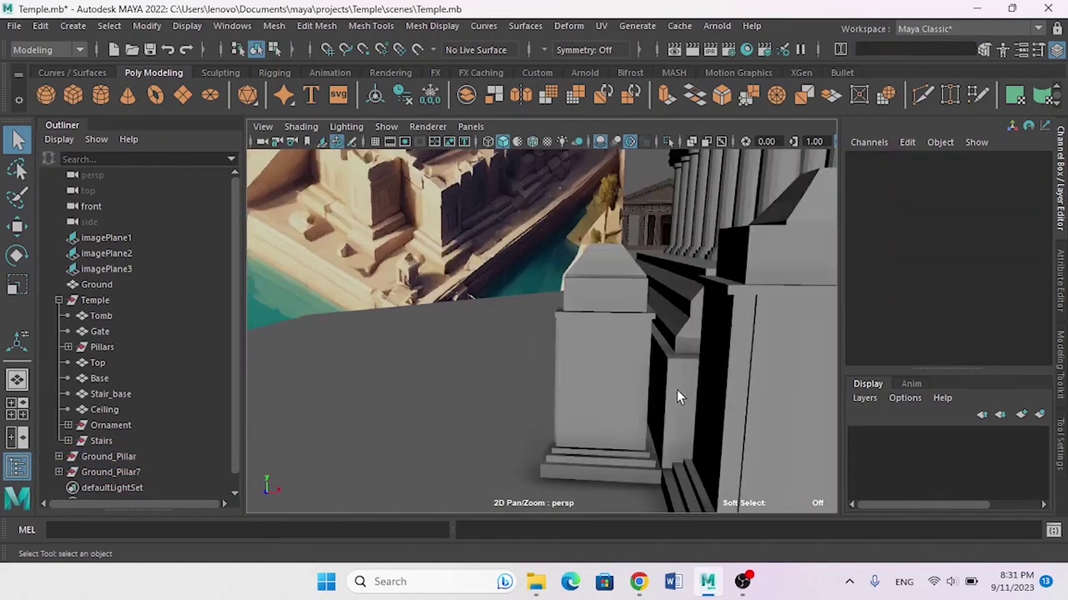
left_click(111, 350)
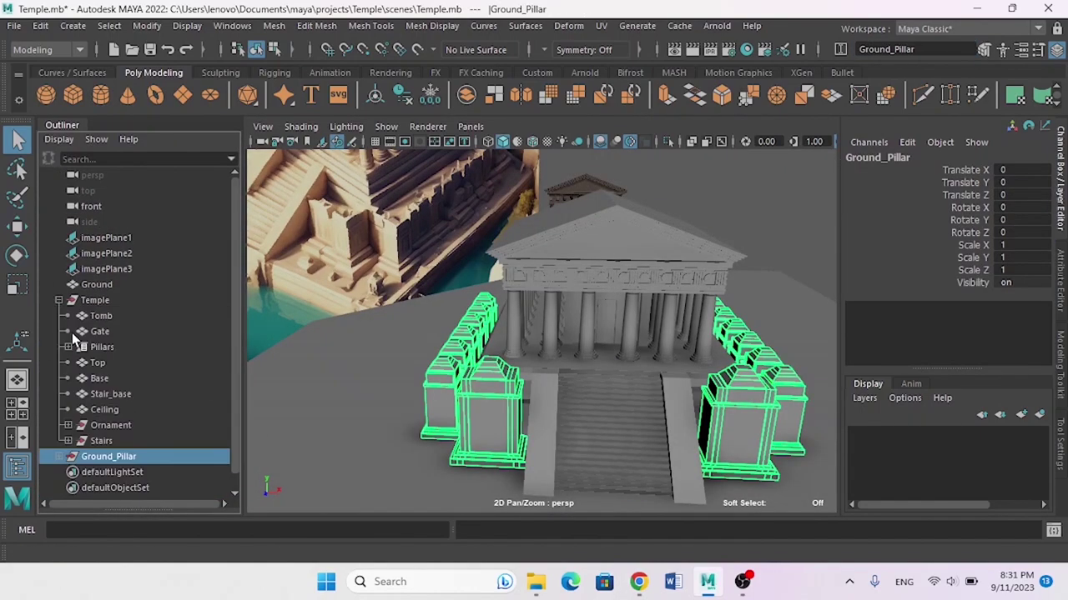
mouse_move(542, 386)
left_mouse_down("alt")
mouse_move(518, 342)
mouse_move(530, 309)
left_mouse_up("alt")
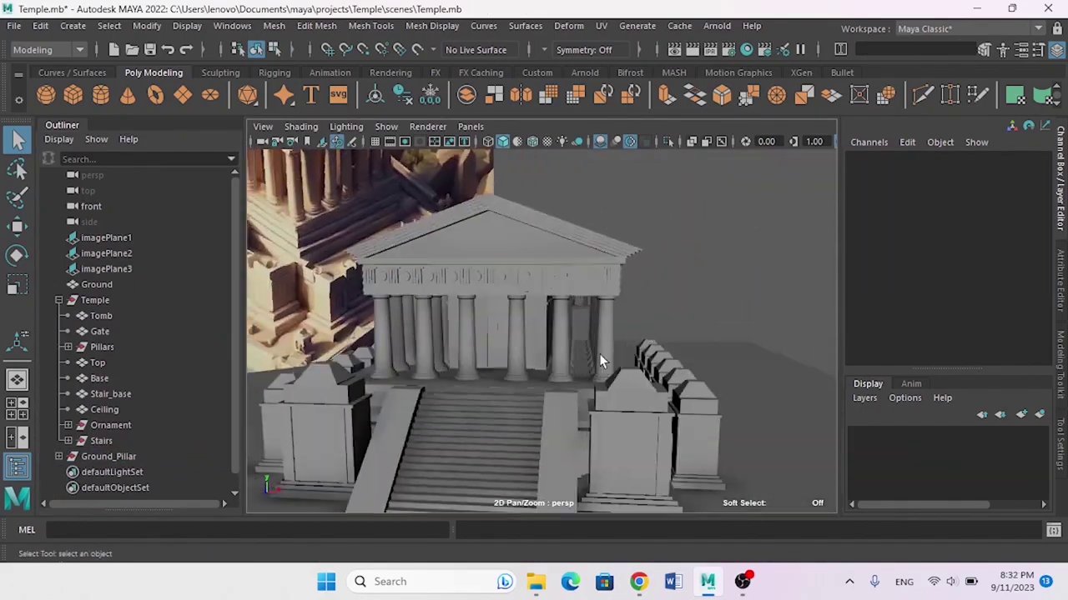
left_click(183, 94)
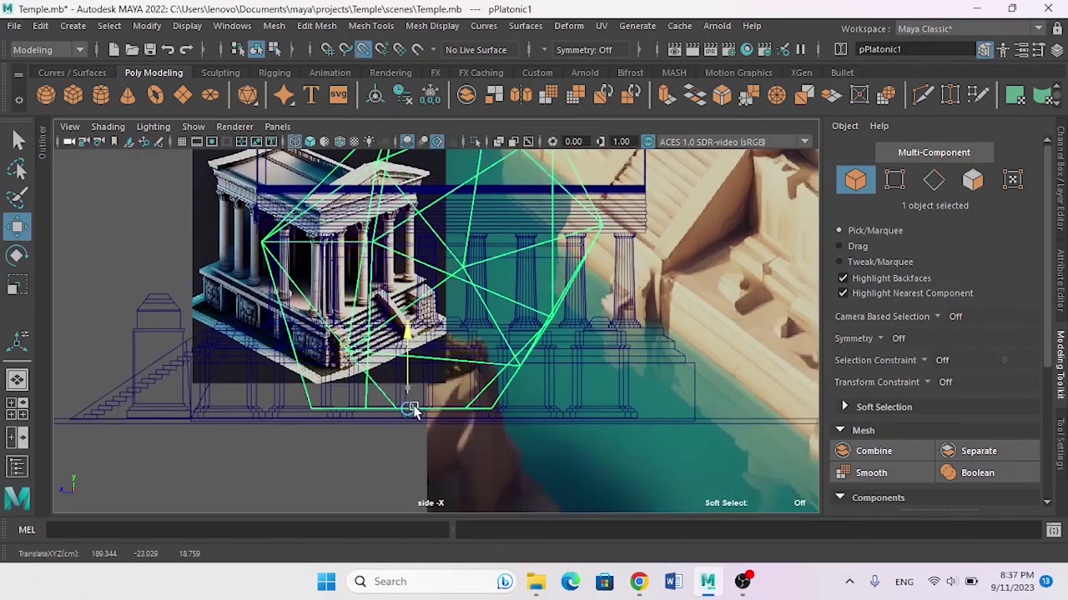
- Orbit around the temple scene and bring up the Mesh Tools menu for cutting
mouse_move(445, 397)
left_mouse_down("alt")
mouse_move(453, 402)
mouse_move(456, 374)
left_mouse_up("alt")
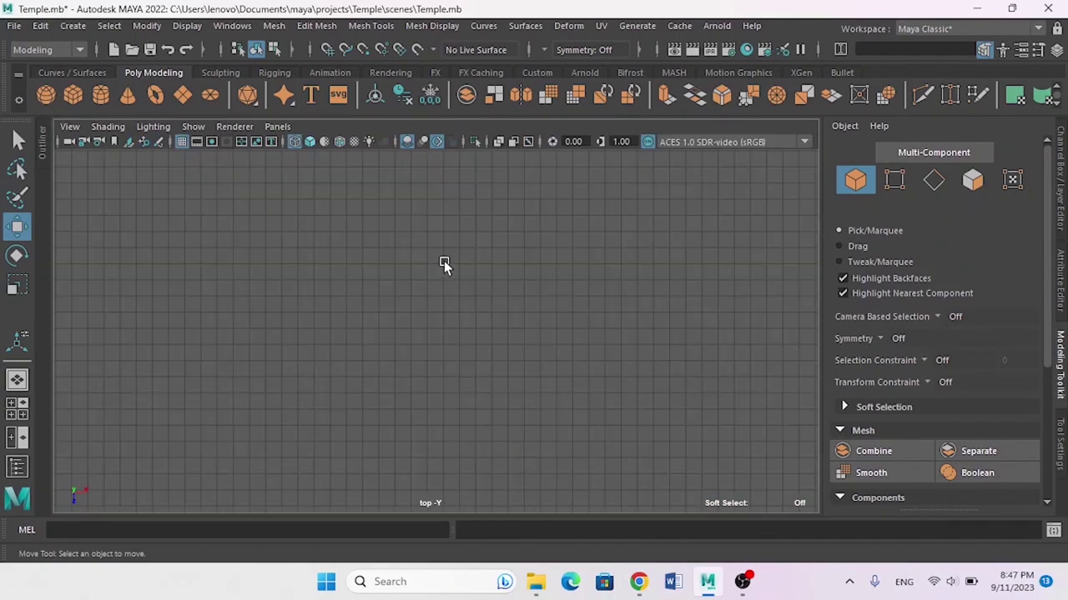
left_click(372, 25)
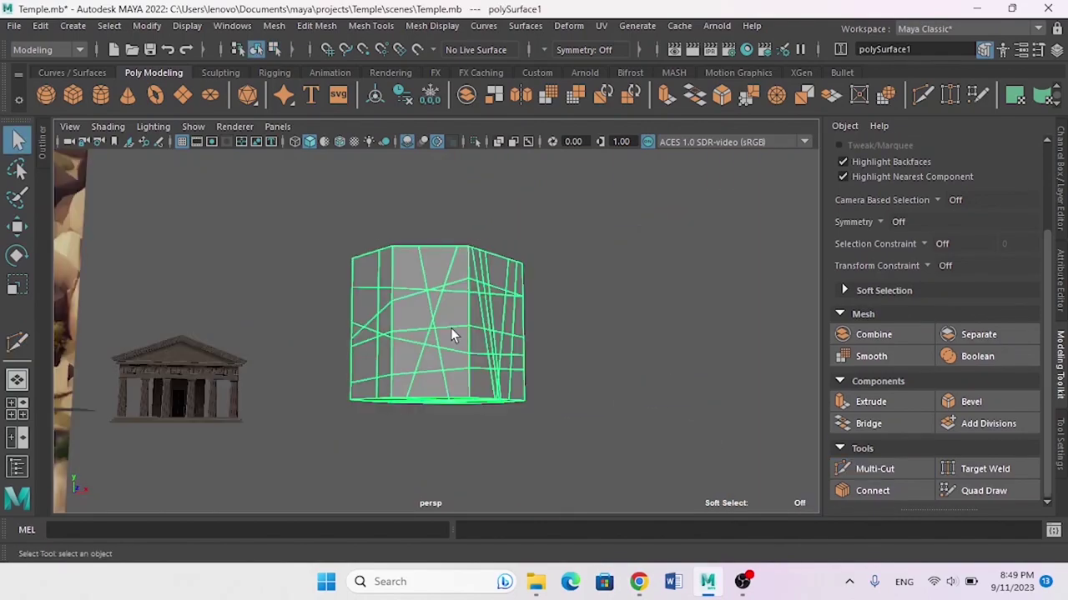
- Randomly offset the block's vertices with a Transform Random value of 0.65
left_click(321, 26)
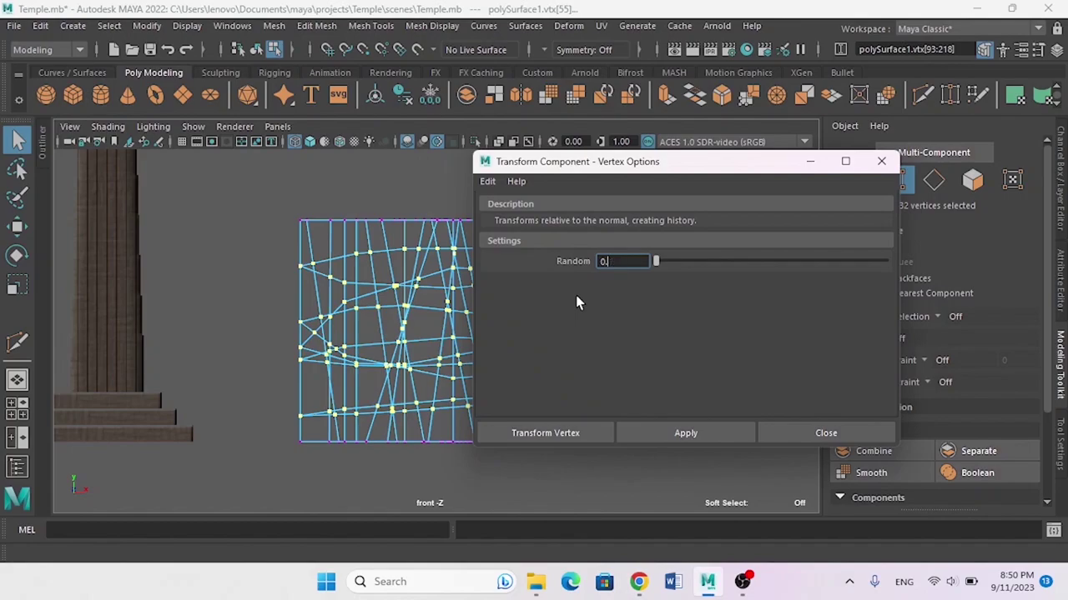
type("0.65")
left_click(660, 437)
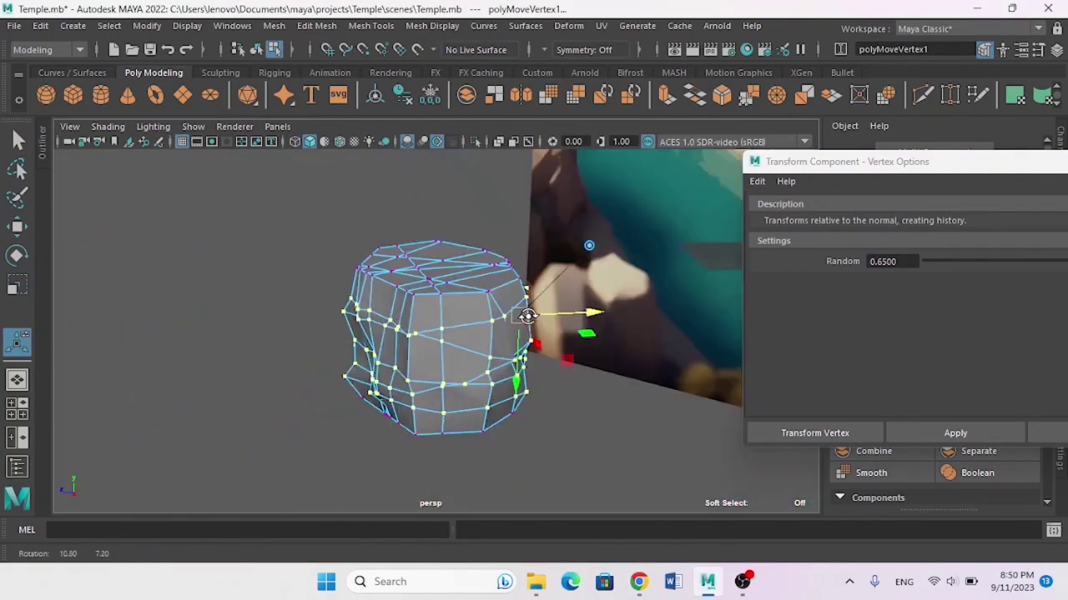
left_click_drag(529, 310, 281, 312)
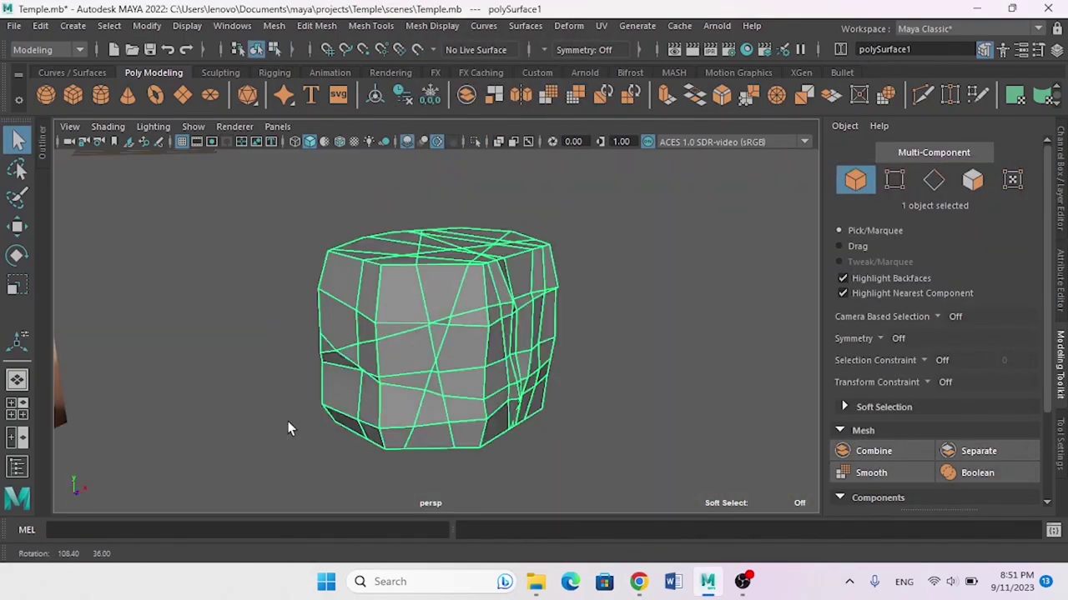
- Remesh the block twice into dense triangles, entering 52 in the Remesh options
left_click(273, 25)
left_click(421, 172)
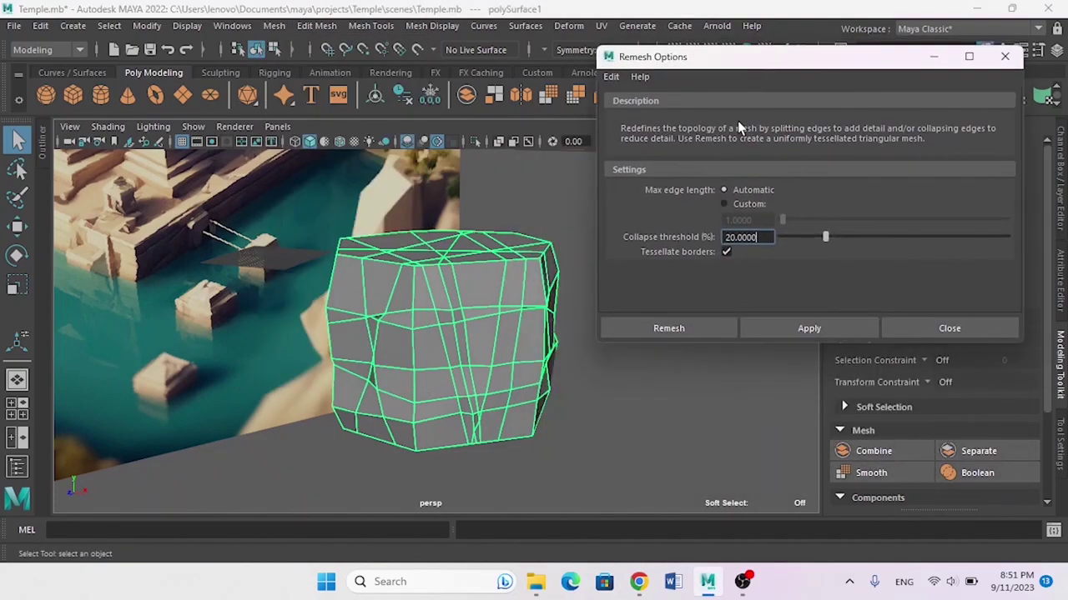
left_click(670, 330)
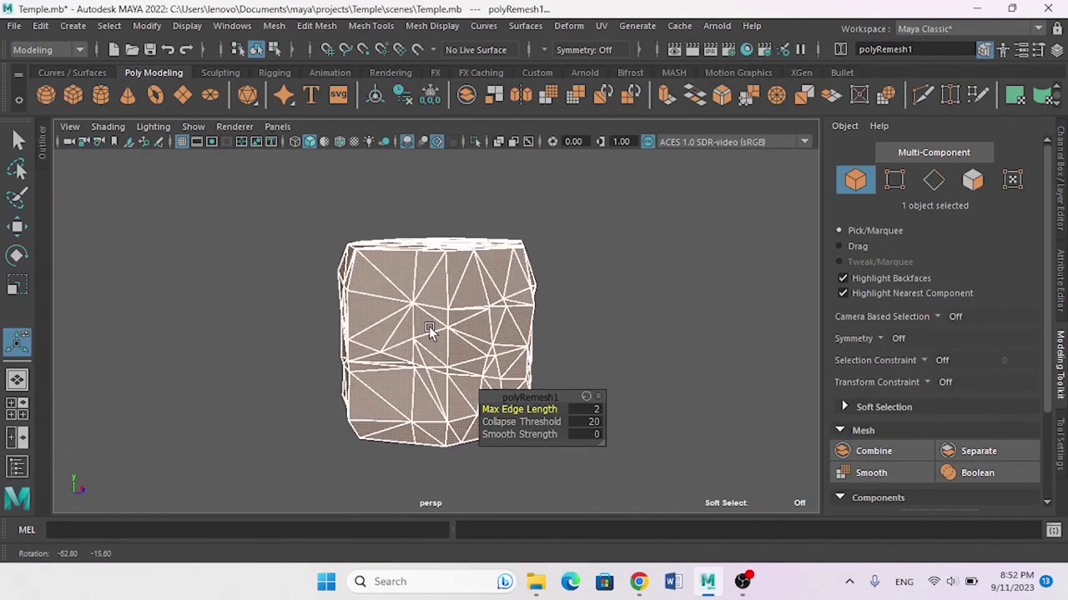
type("5")
type("2")
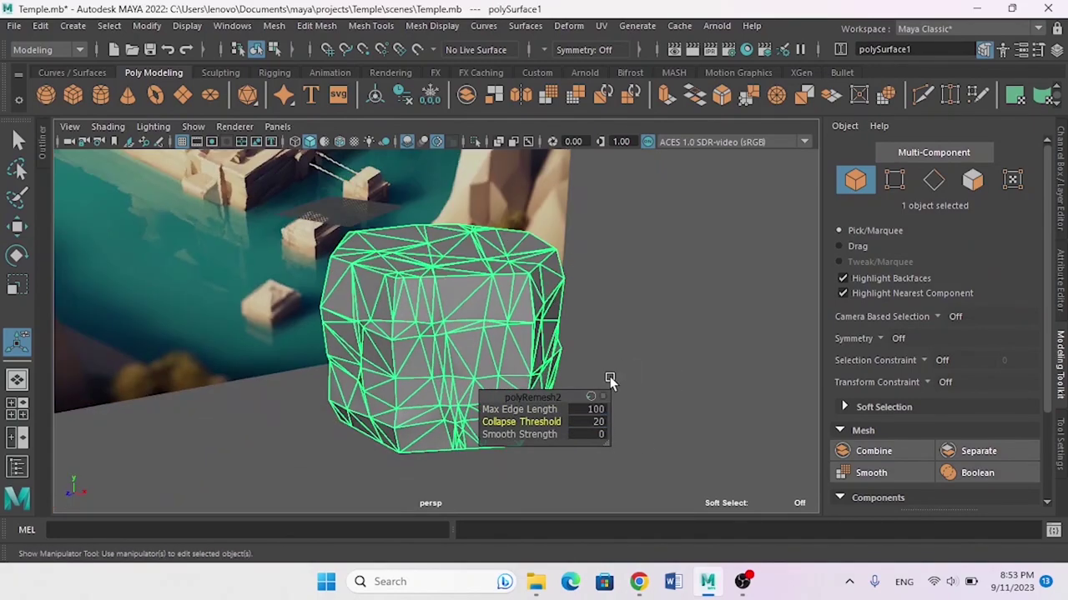
left_click(419, 171)
left_click(658, 328)
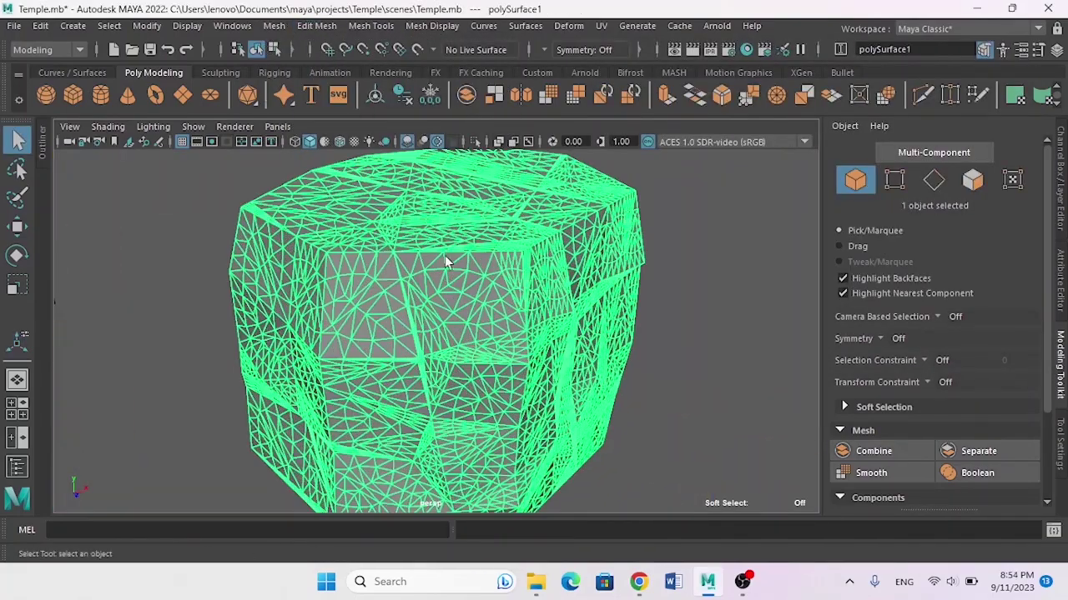
left_click(419, 156)
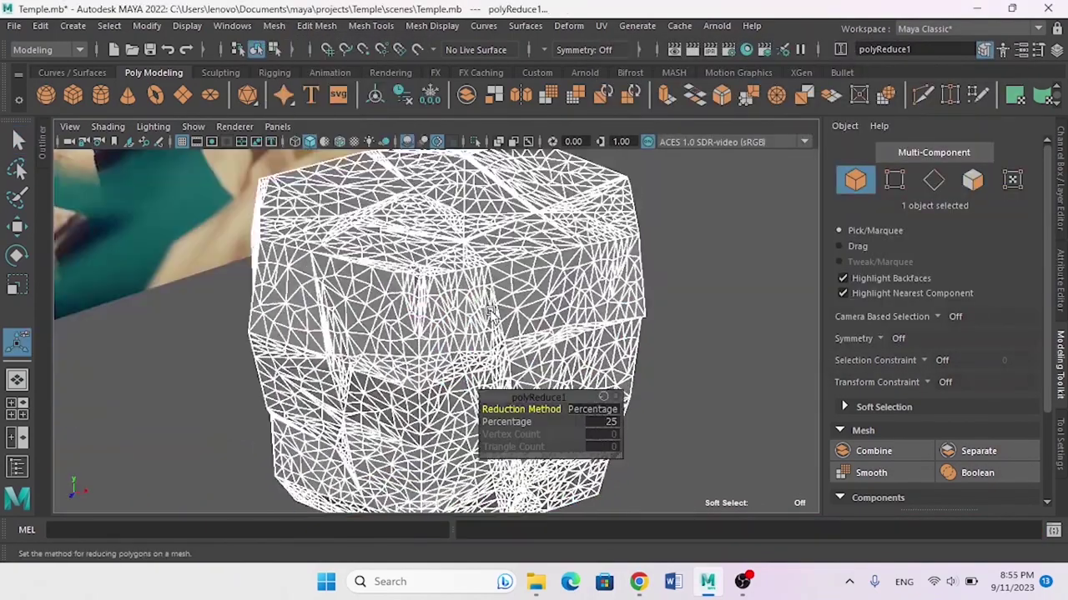
- Reduce the rock's polygons by about 97.4 percent into a coarse low-poly shape
left_click_drag(506, 422, 691, 369)
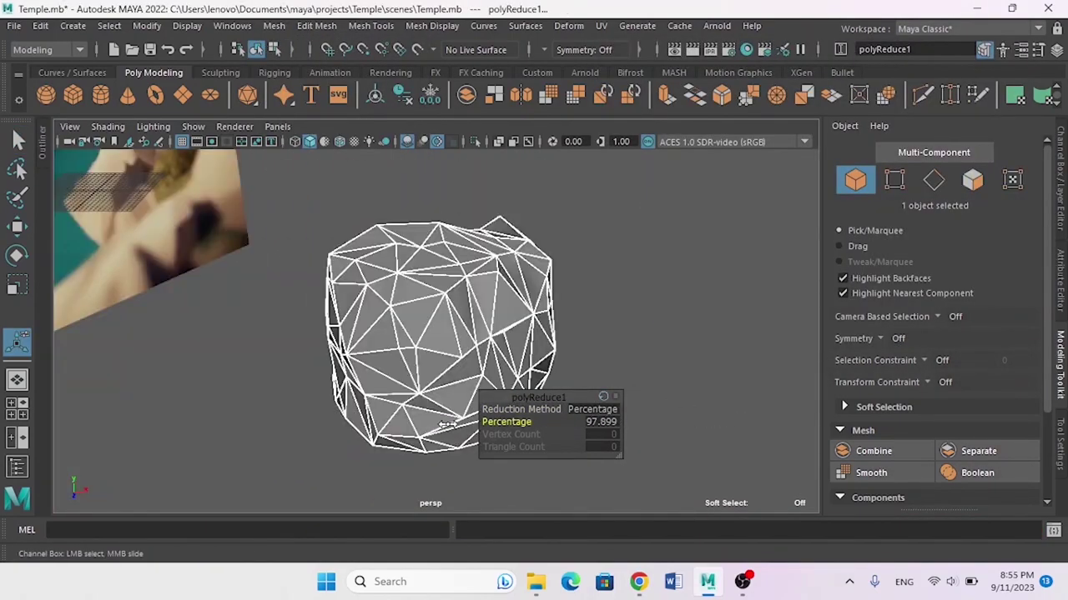
left_click_drag(507, 422, 396, 406)
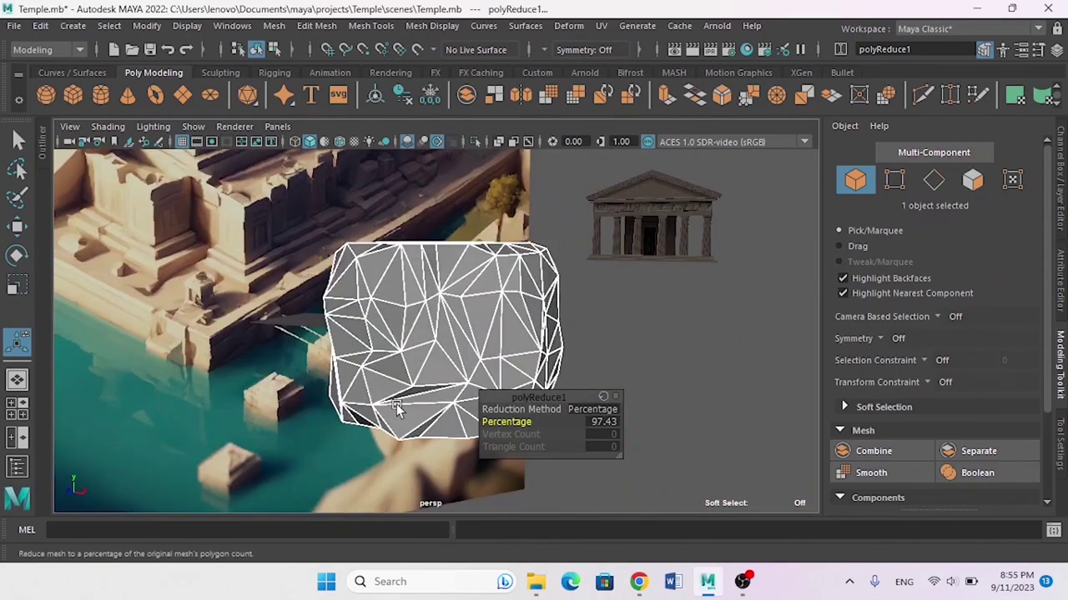
key("q")
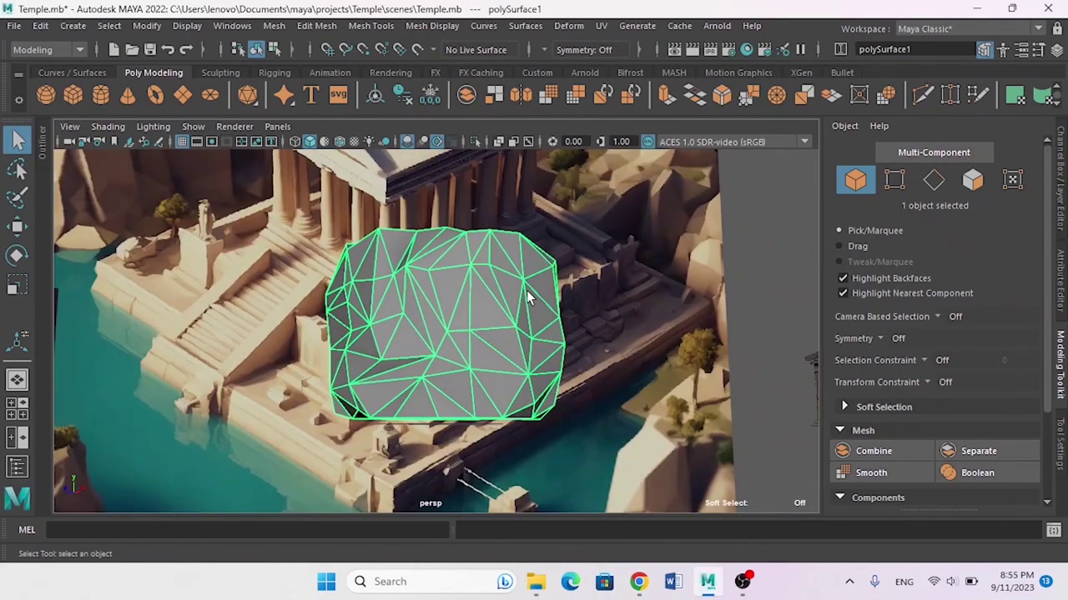
- Return to object selection mode and select the whole reduced rock
left_click_drag(534, 367, 467, 363, "alt")
right_click(460, 359)
key("F8")
left_click(506, 359)
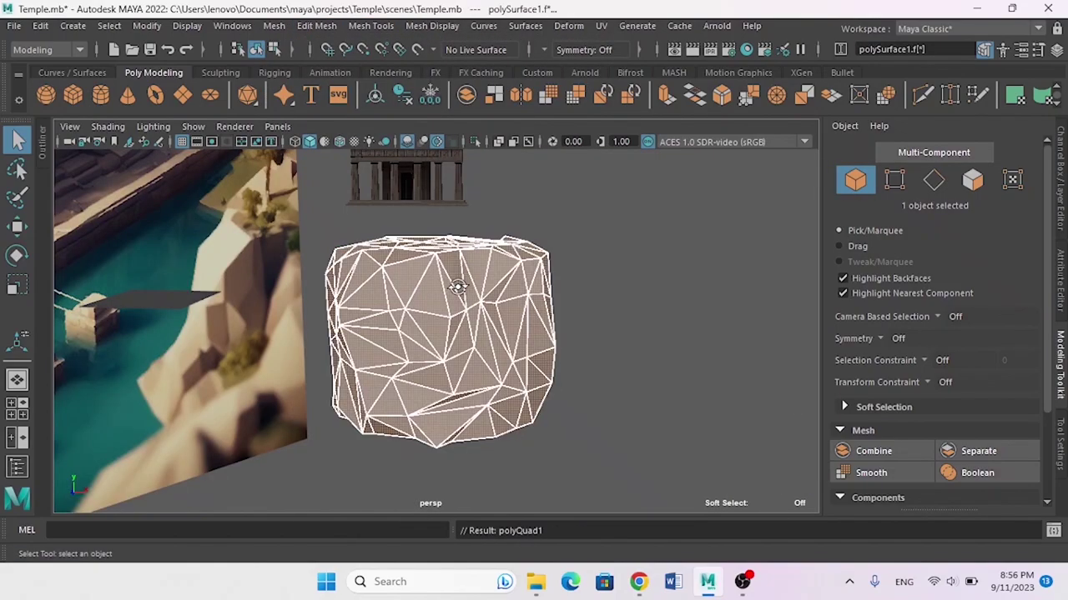
left_click_drag(458, 287, 443, 338, "alt")
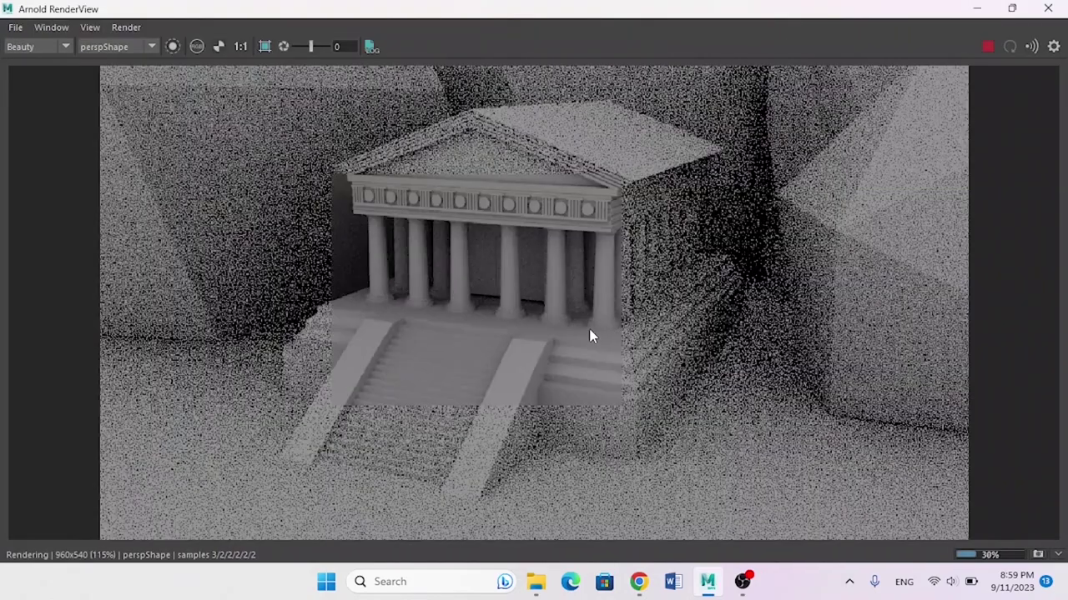
- Close the Arnold render preview window
double_click(412, 6)
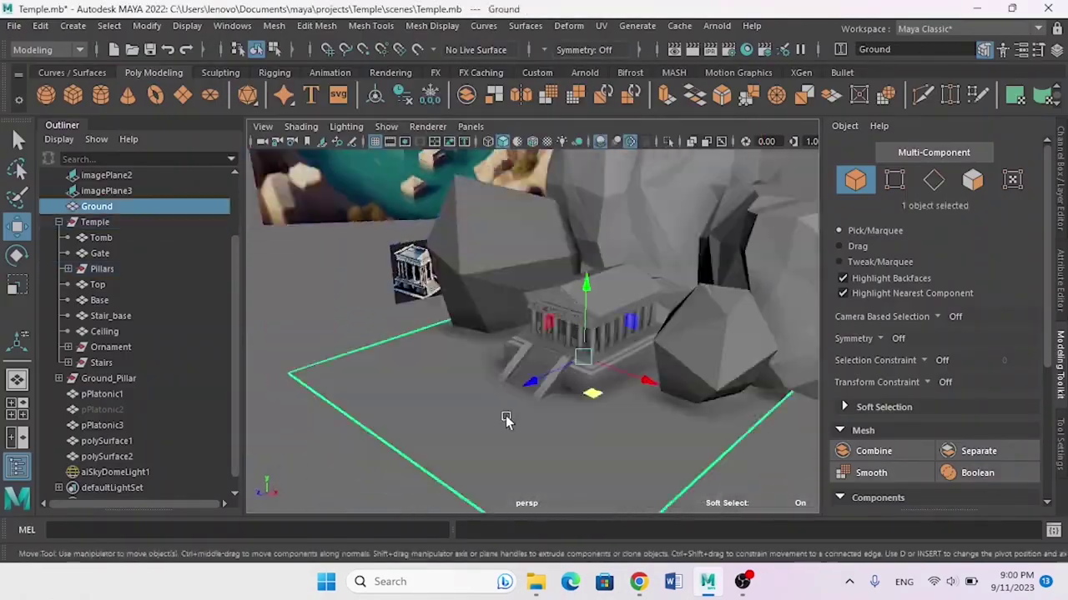
- Select the ground's top face and raise it to thicken the ground into a slab
key("F11")
left_click(598, 329)
mouse_move(598, 329)
left_mouse_down("alt")
mouse_move(668, 279)
mouse_move(621, 237)
left_mouse_up("alt")
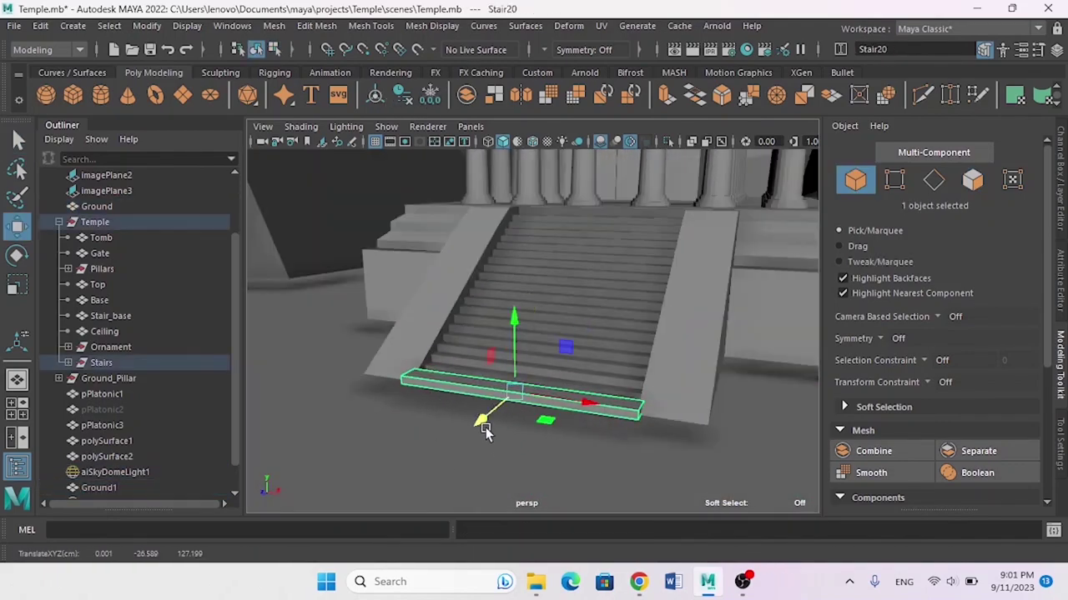
left_click_drag(487, 429, 658, 206, "alt")
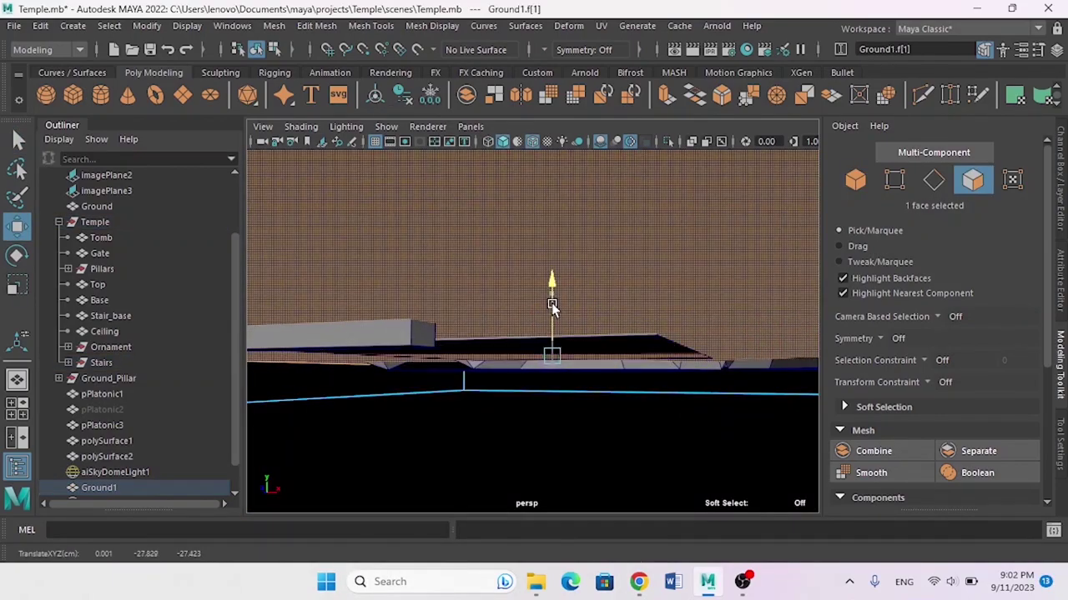
left_click_drag(553, 286, 608, 219)
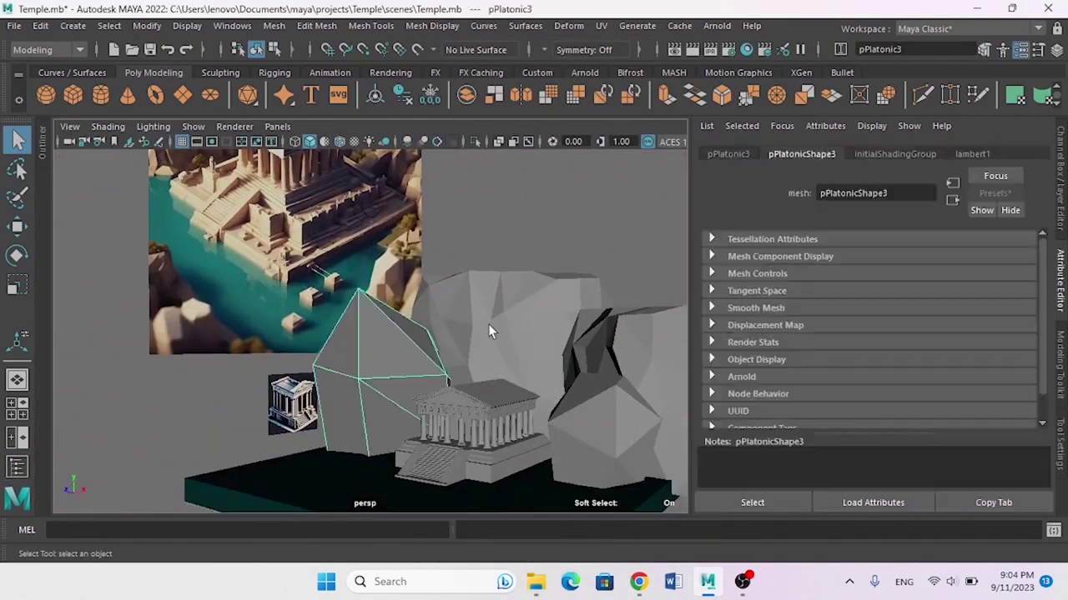
- Orbit around the scene to view the low-poly rocks
mouse_move(488, 324)
left_mouse_down("alt")
mouse_move(454, 409)
mouse_move(418, 403)
left_mouse_up("alt")
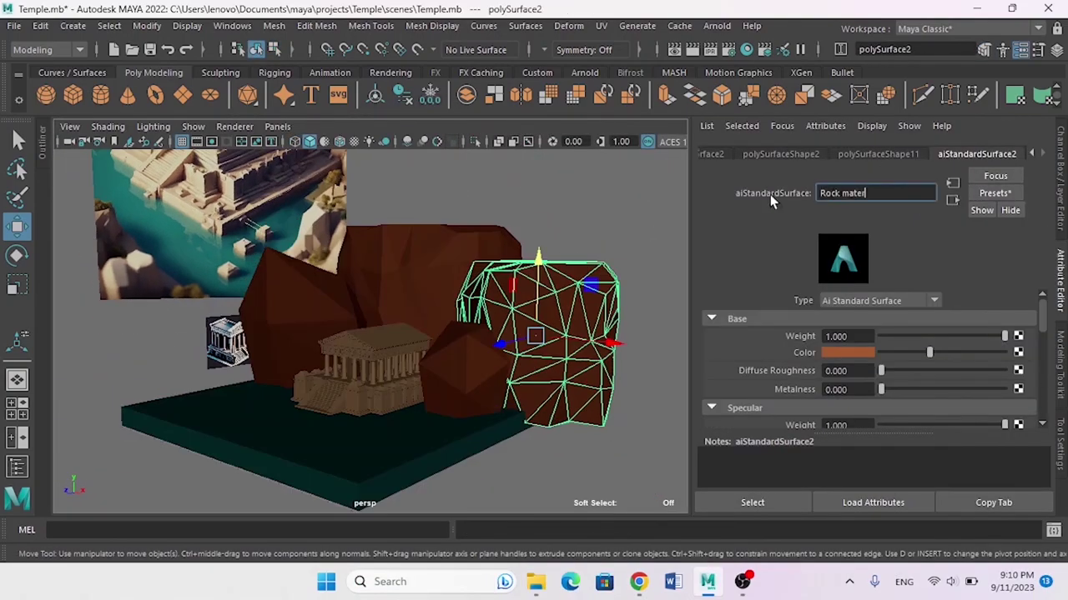
- Rename the new door material to Door_material and set its Specular Weight to 0.5
type("ial")
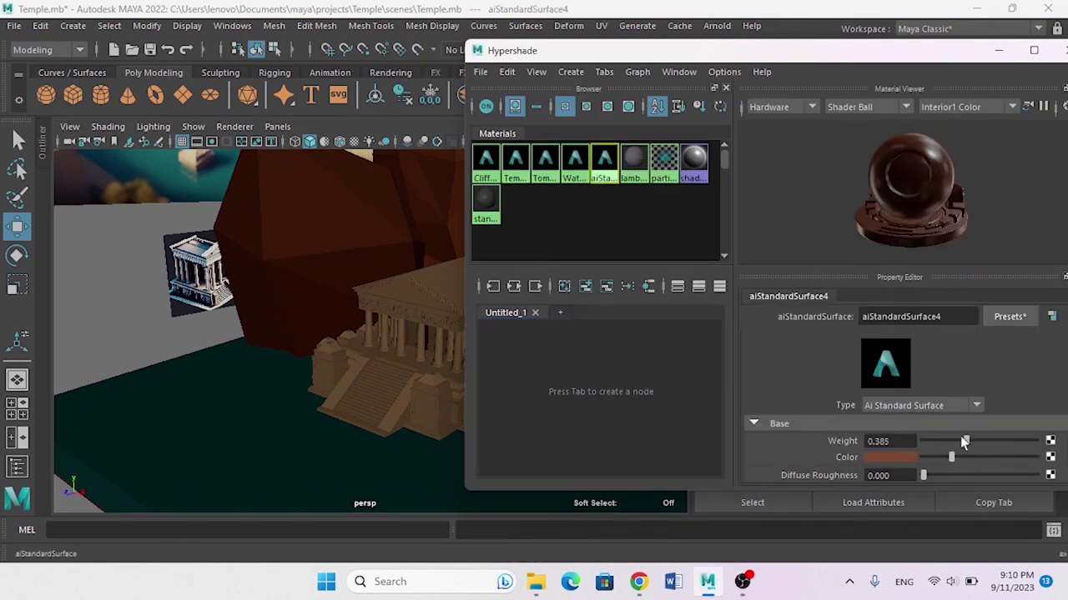
double_click(901, 317)
type("Door_material")
key("Return")
scroll(825, 400, "down", 3)
left_click(889, 436)
type("0.5")
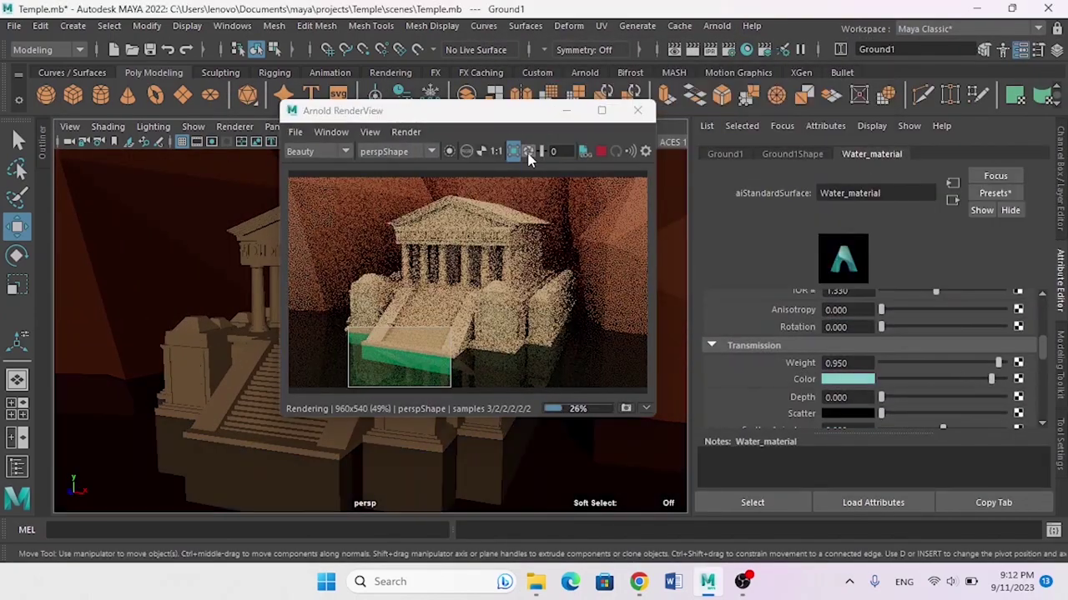
- Test-render the water, trying Water_material roughness 0.15 and then settling on 0.2
left_click(528, 153)
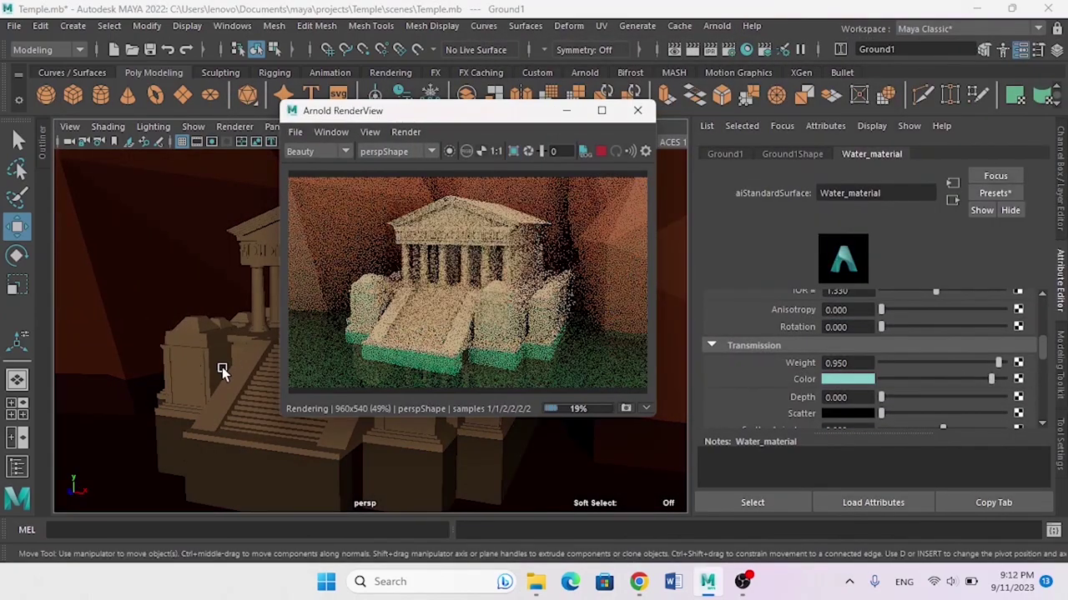
type("0.15")
key("Return")
scroll(466, 351, "up", 3)
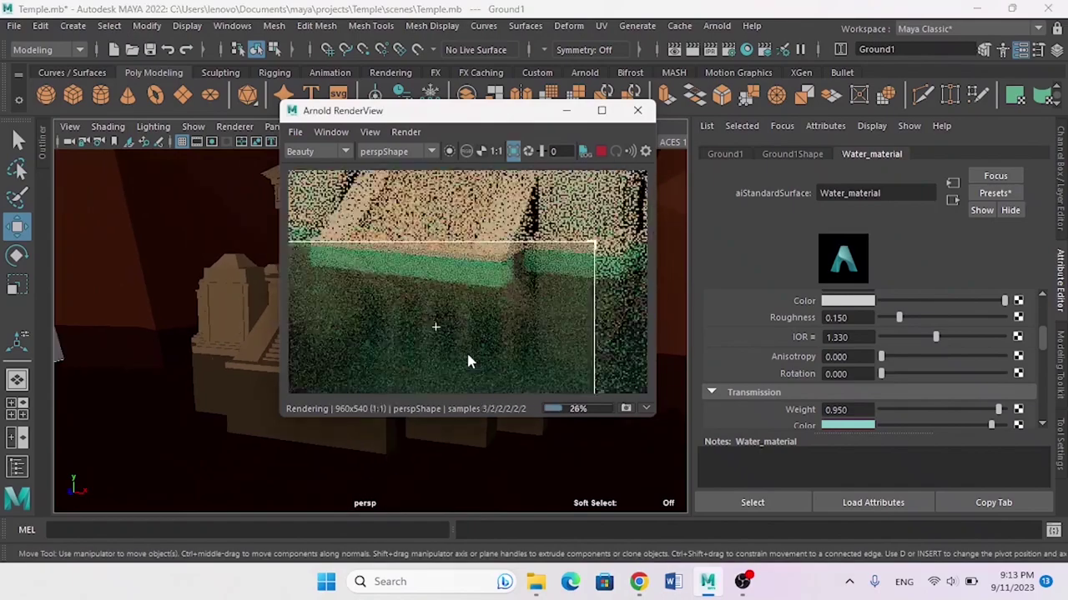
left_click_drag(340, 249, 565, 369)
type("0.2")
key("Return")
scroll(457, 319, "down", 3)
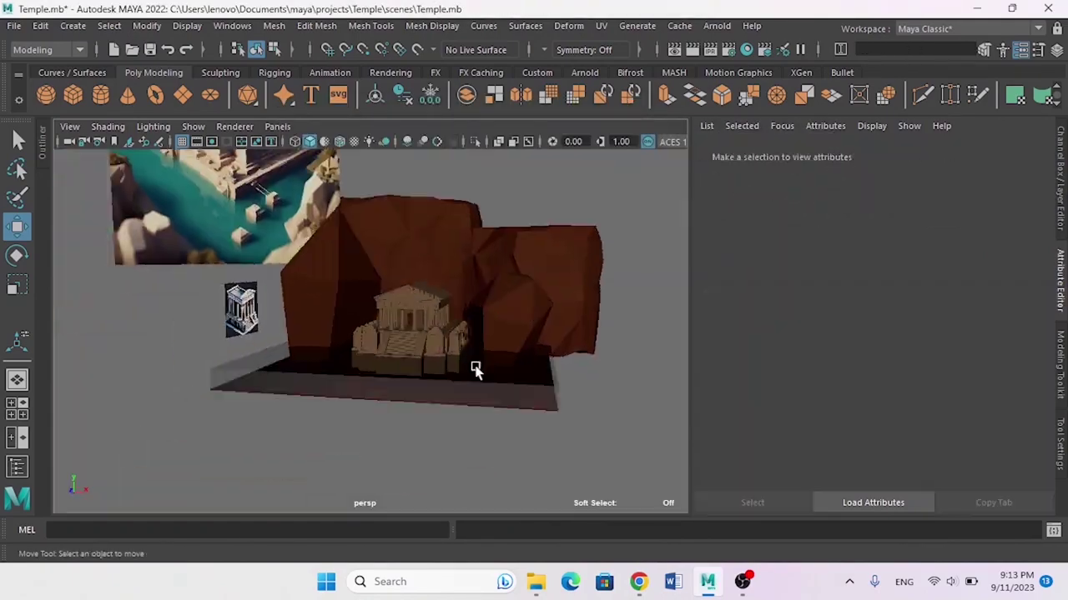
- Add an Ocean Shader and set blinn2's specular Reflectivity to 0.5
type("oceanShader1")
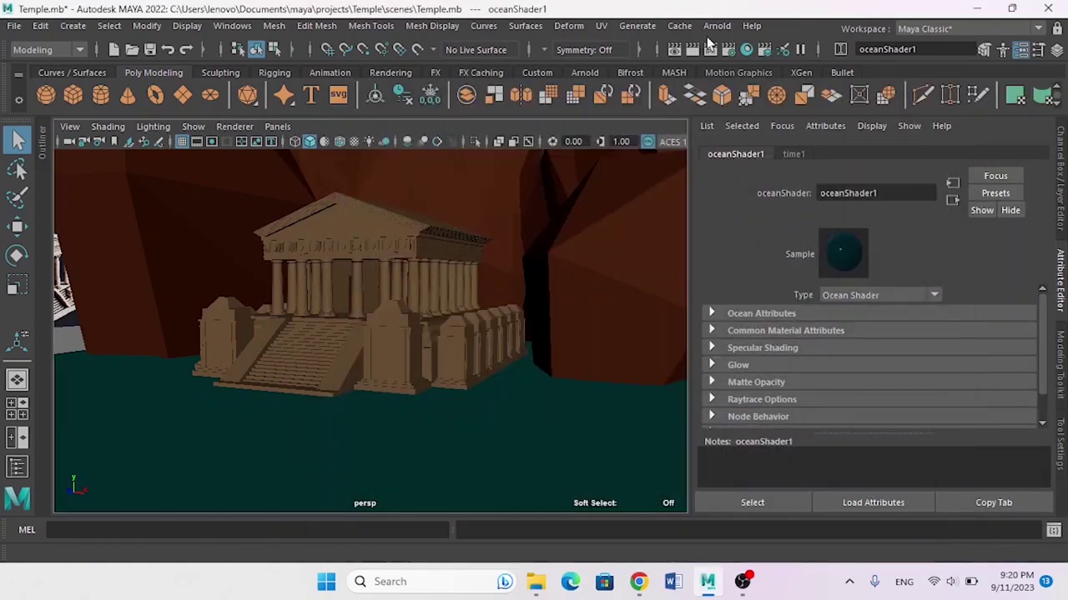
left_click(854, 153)
scroll(834, 334, "down", 2)
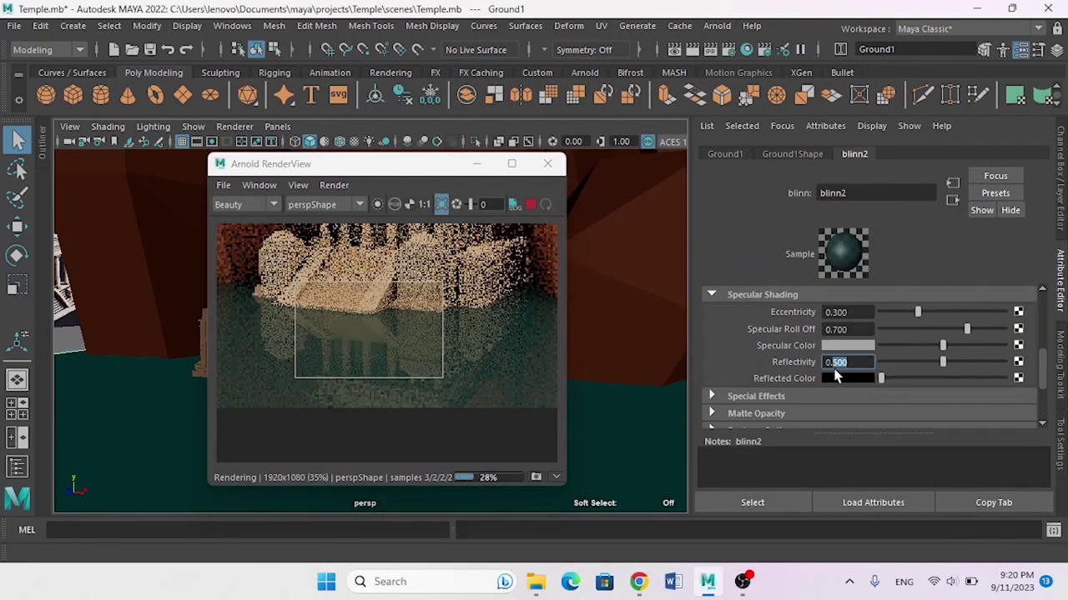
left_click(848, 345)
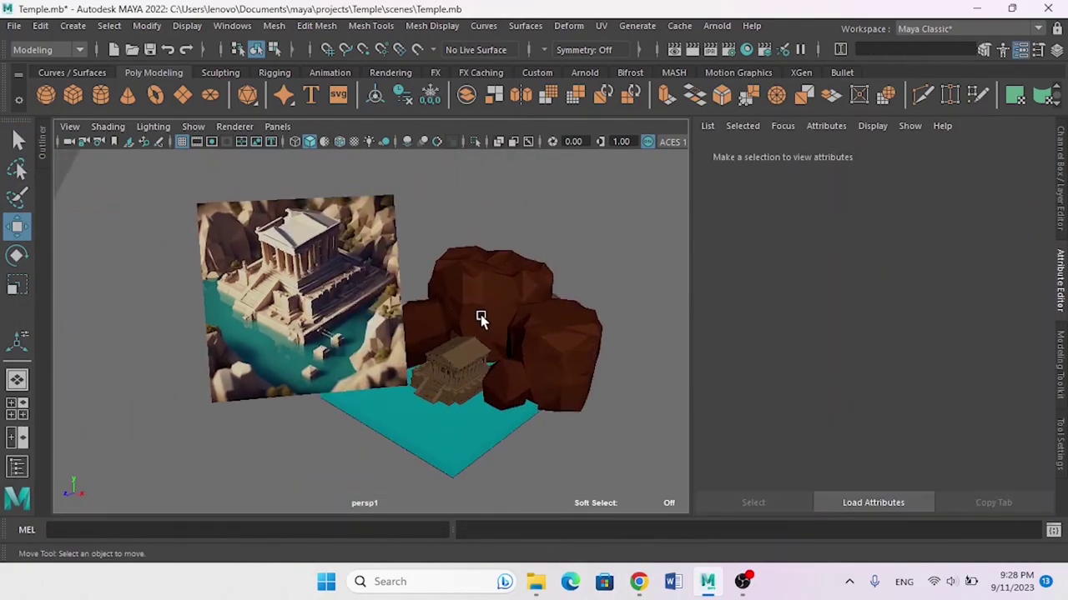
- Add an Arnold Physical Sky and open the Arnold RenderView for a test render
left_click(717, 26)
left_click(926, 182)
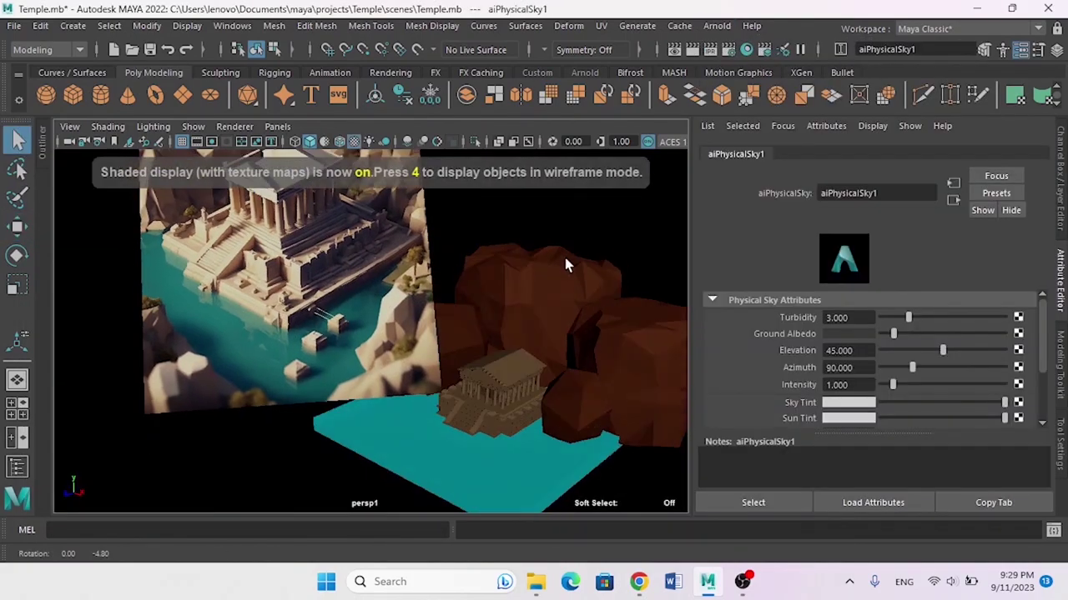
left_click(716, 25)
left_click(733, 54)
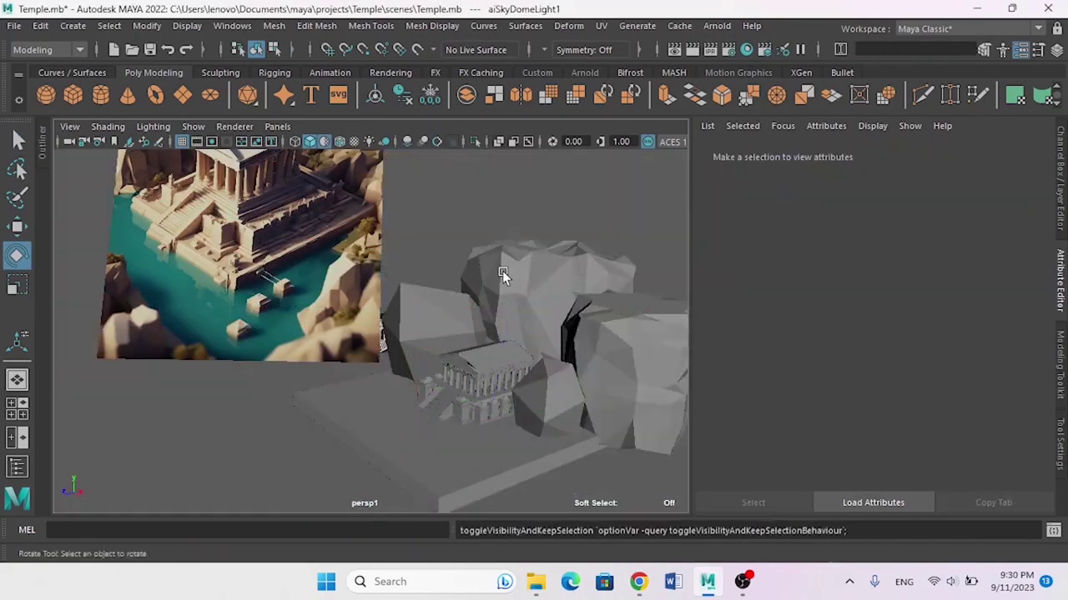
- Create an area light, then bring the view close to the spotlight
left_click(73, 26)
left_click(356, 177)
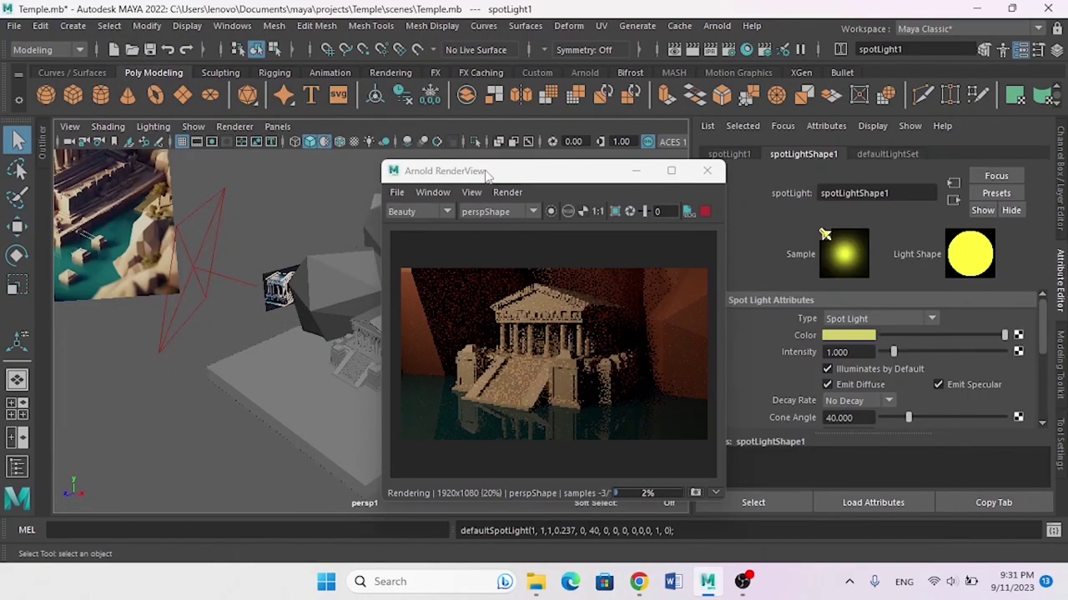
left_click_drag(488, 175, 690, 173)
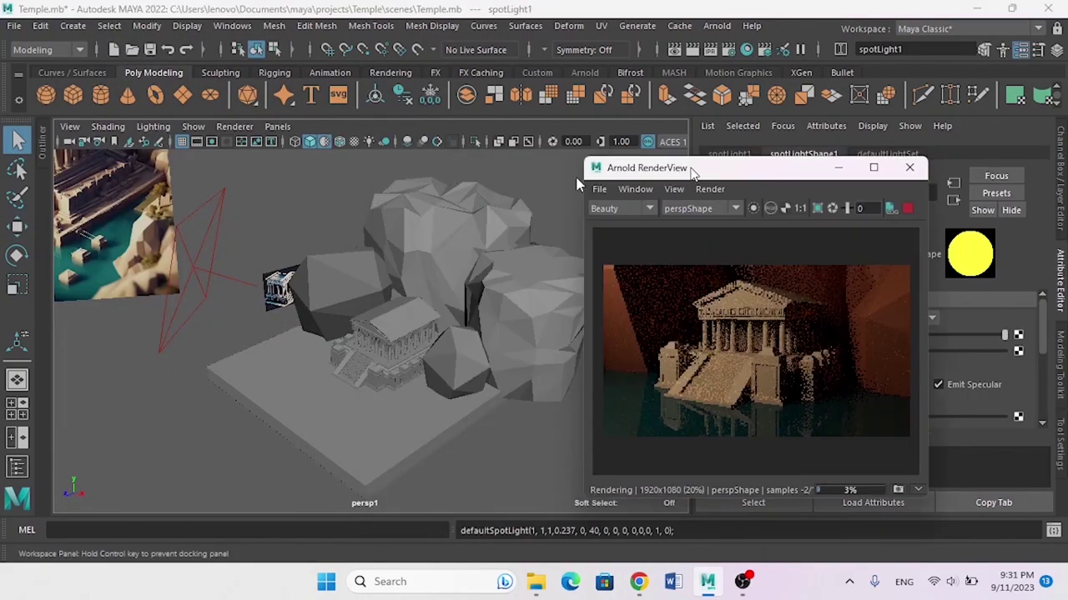
mouse_move(539, 289)
left_mouse_down("alt")
mouse_move(332, 332)
mouse_move(525, 328)
mouse_move(81, 389)
left_mouse_up("alt")
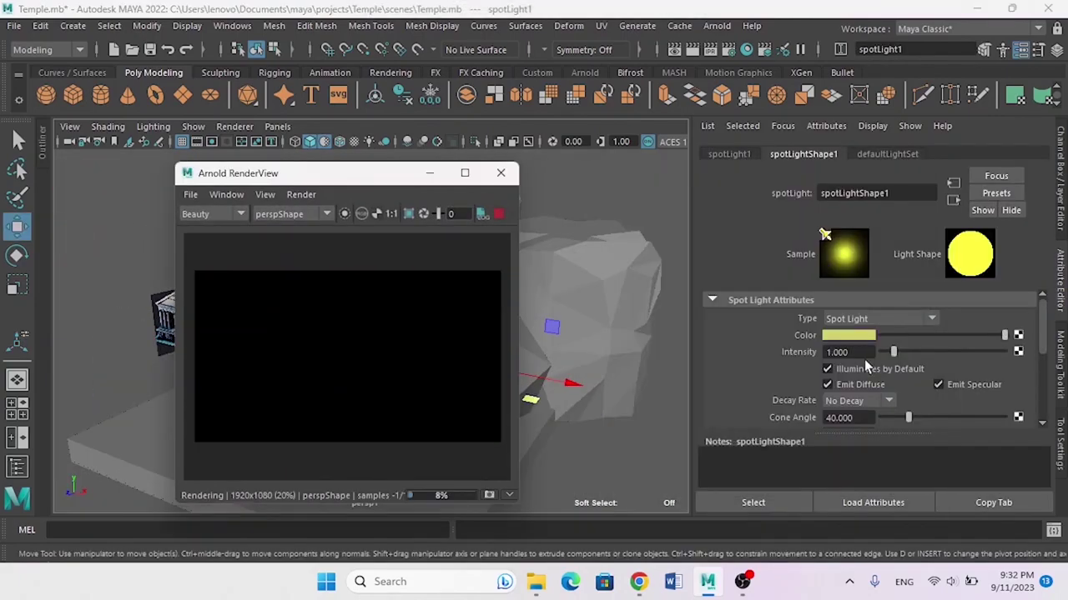
scroll(864, 358, "down", 5)
scroll(923, 369, "up", 4)
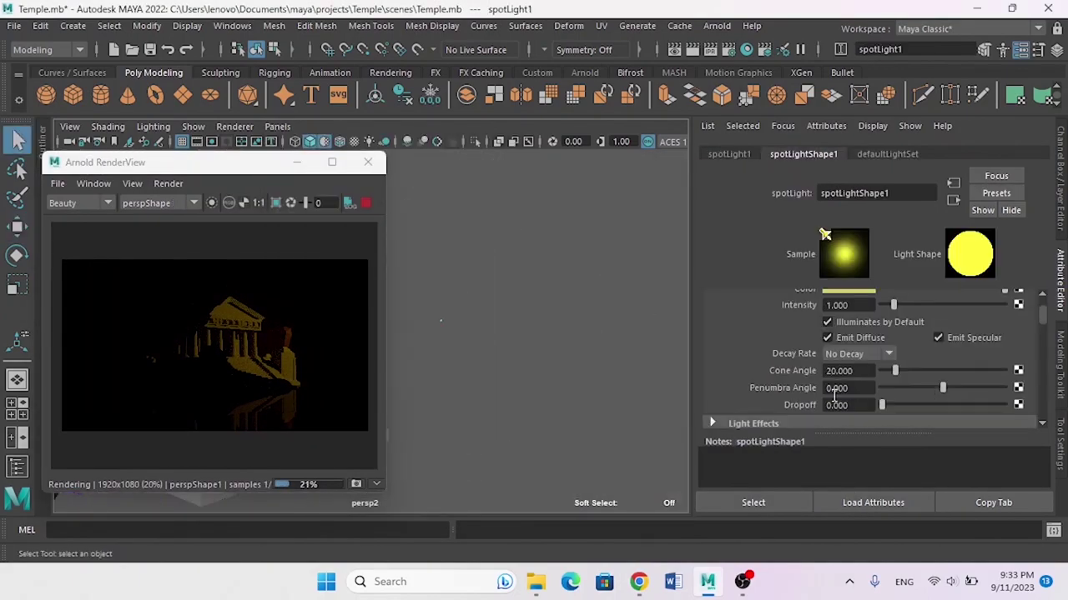
- Tint spotLight1 lavender-blue, save the scene, and expand the light's display settings
left_click(838, 321)
left_click(782, 405)
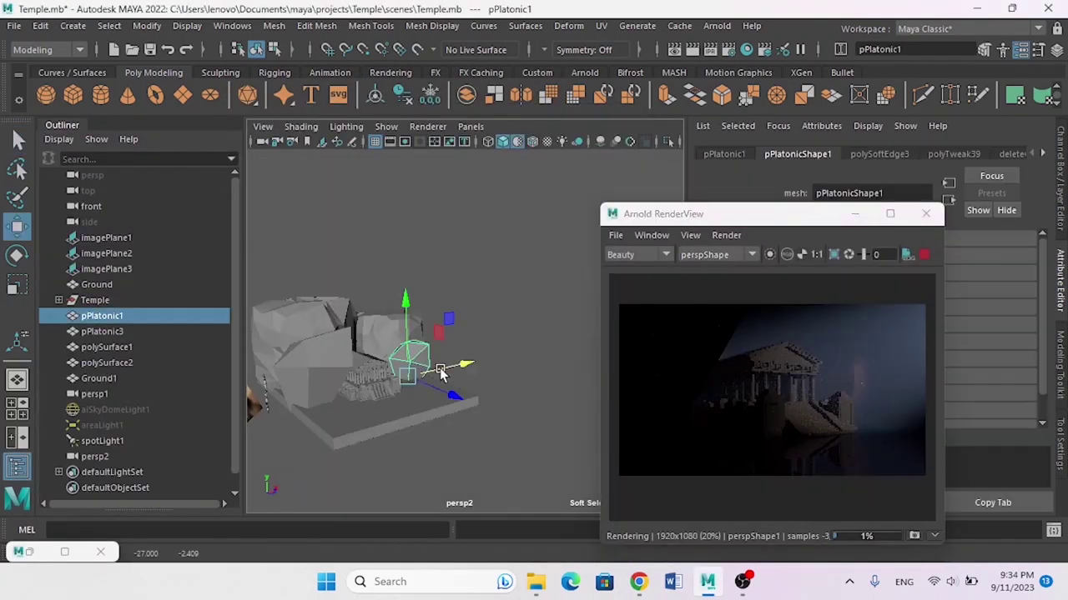
key("ctrl+s")
scroll(881, 365, "down", 3)
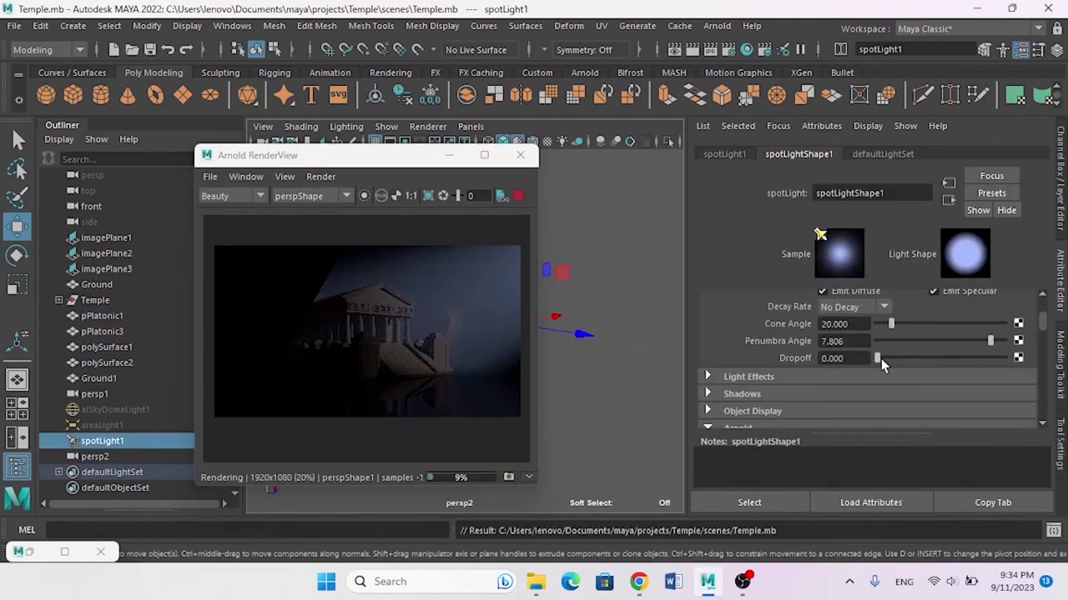
left_click(738, 411)
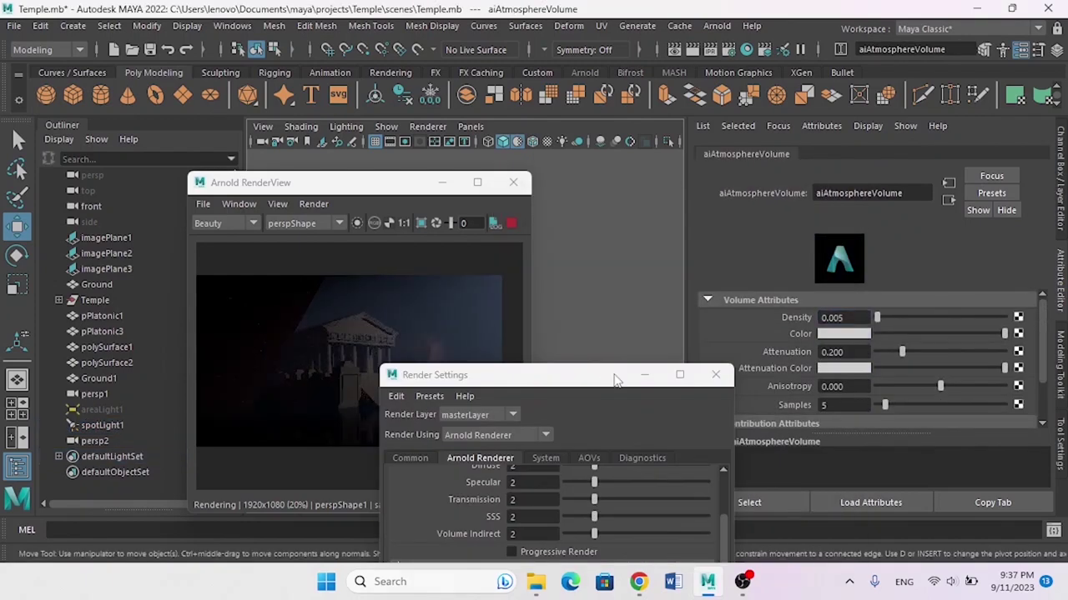
- Open the aiAtmosphereVolume fog settings, then reselect spotLight1 in the Outliner
left_click(855, 317)
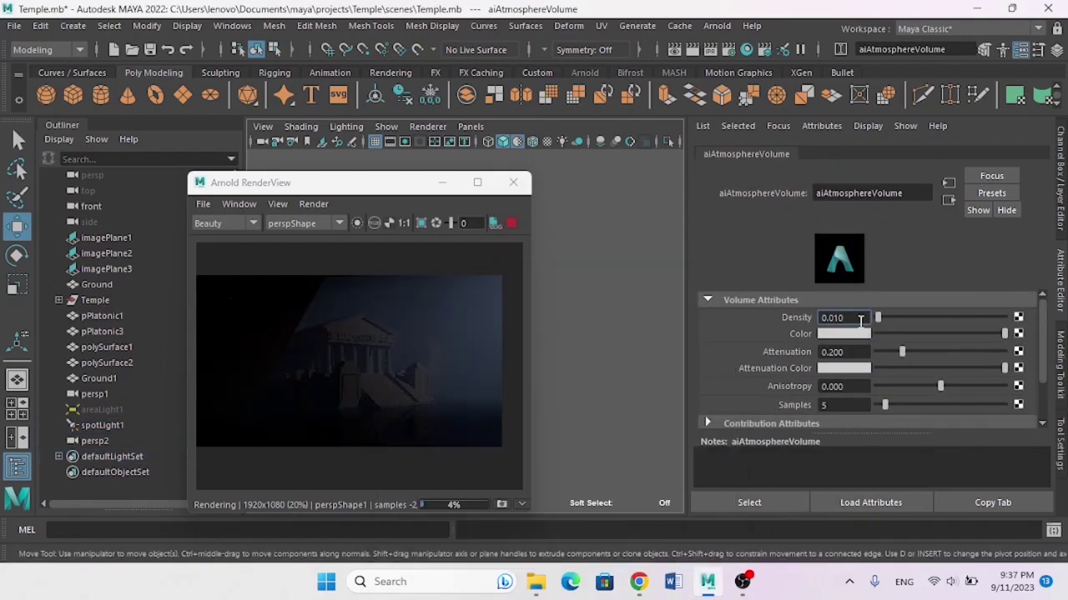
left_click(102, 426)
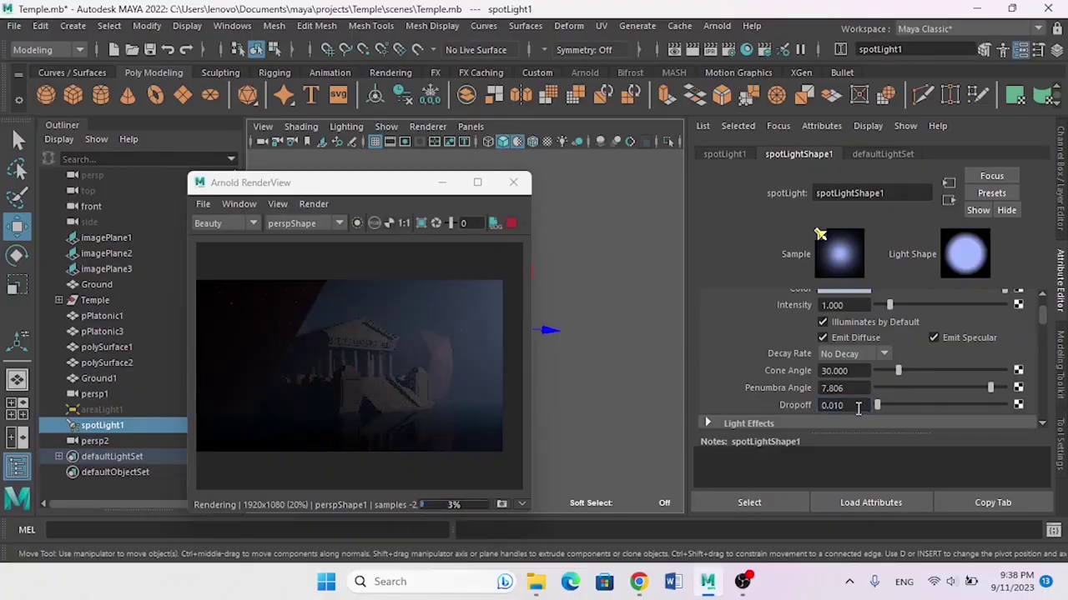